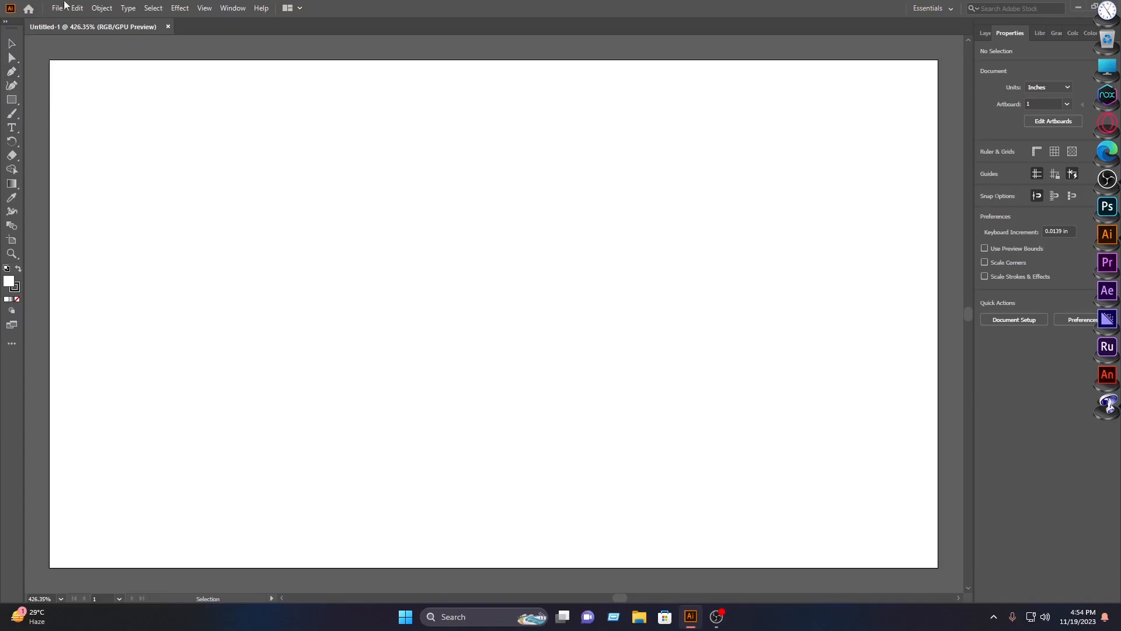
Draw a closed curved horn shape about 0.31 by 0.63 in with the Pen tool, with a concave upper edge and a pointed lower tip.
{"action": "left_click", "coordinate": [11, 73]}
{"action": "left_click", "coordinate": [556, 350]}
{"action": "left_click_drag", "start_coordinate": [596, 206], "coordinate": [521, 69]}
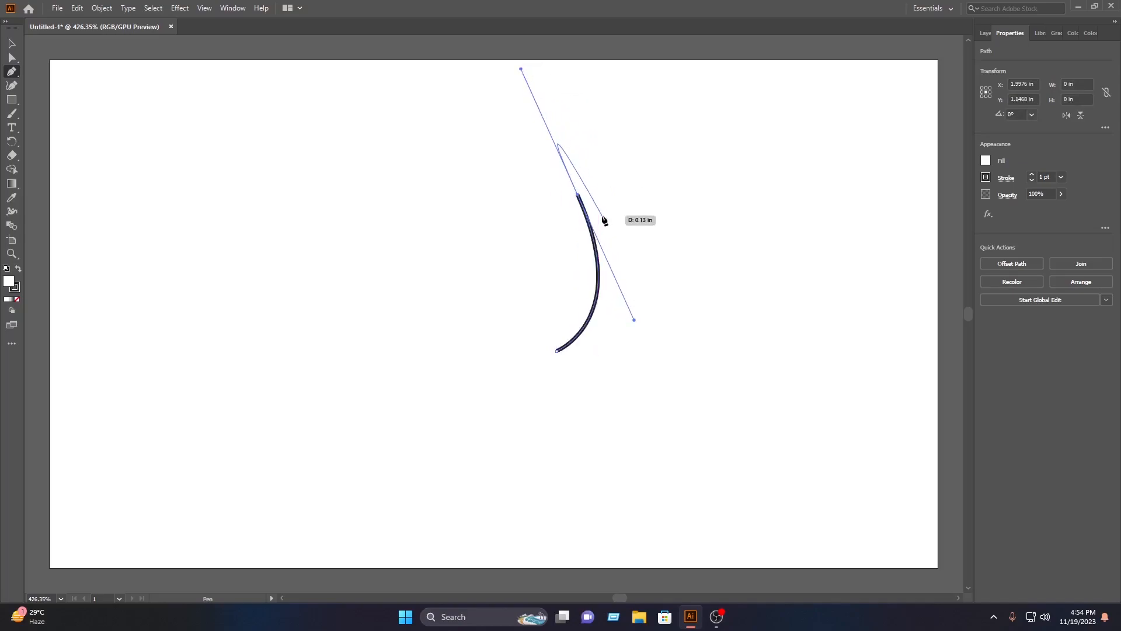
{"action": "left_click", "coordinate": [578, 196]}
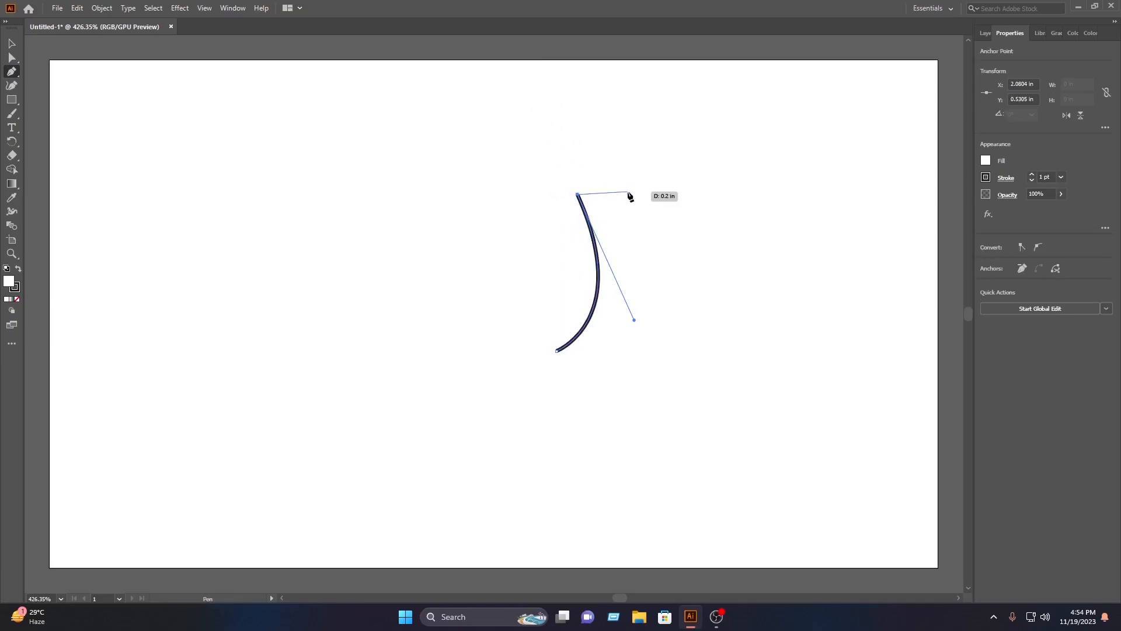
{"action": "left_click_drag", "start_coordinate": [627, 193], "coordinate": [640, 173]}
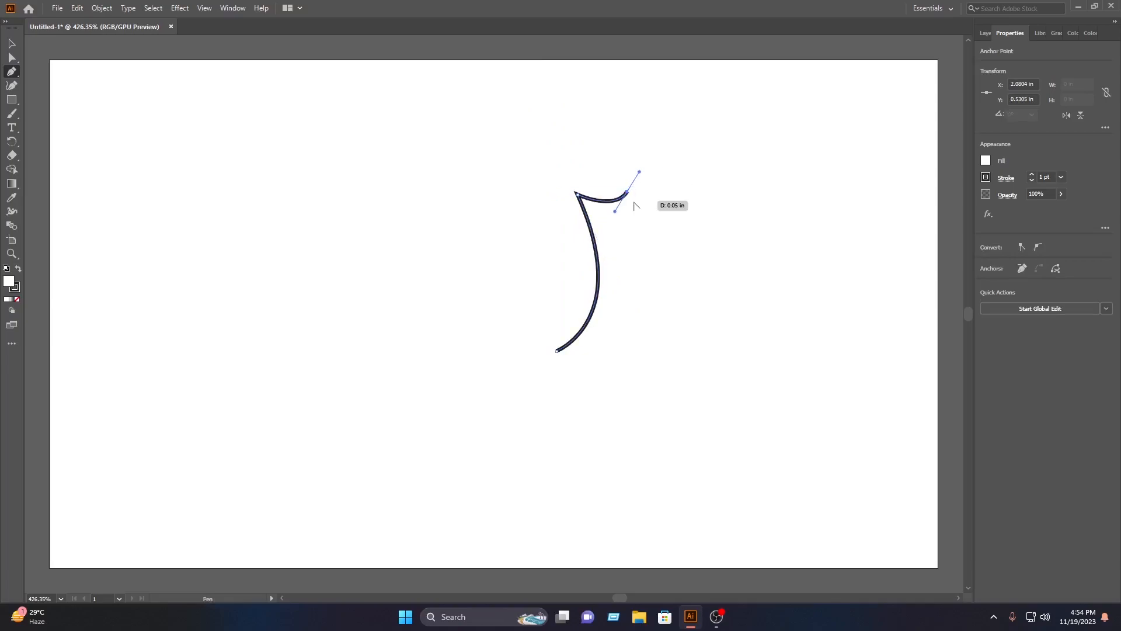
{"action": "left_click", "coordinate": [628, 193]}
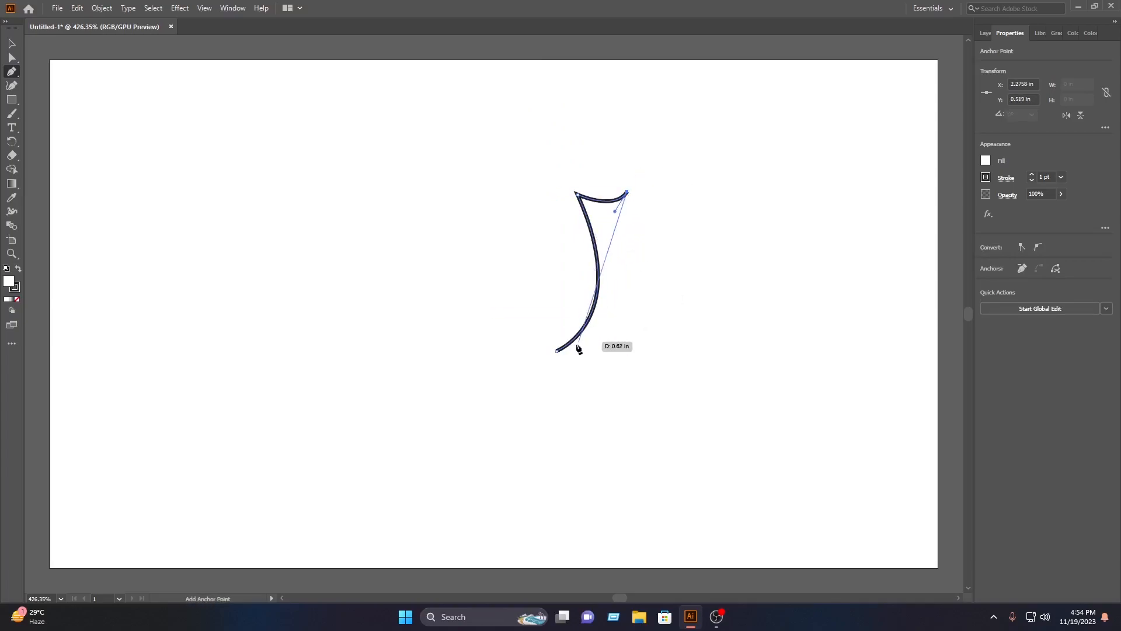
{"action": "left_click_drag", "start_coordinate": [558, 352], "coordinate": [440, 380]}
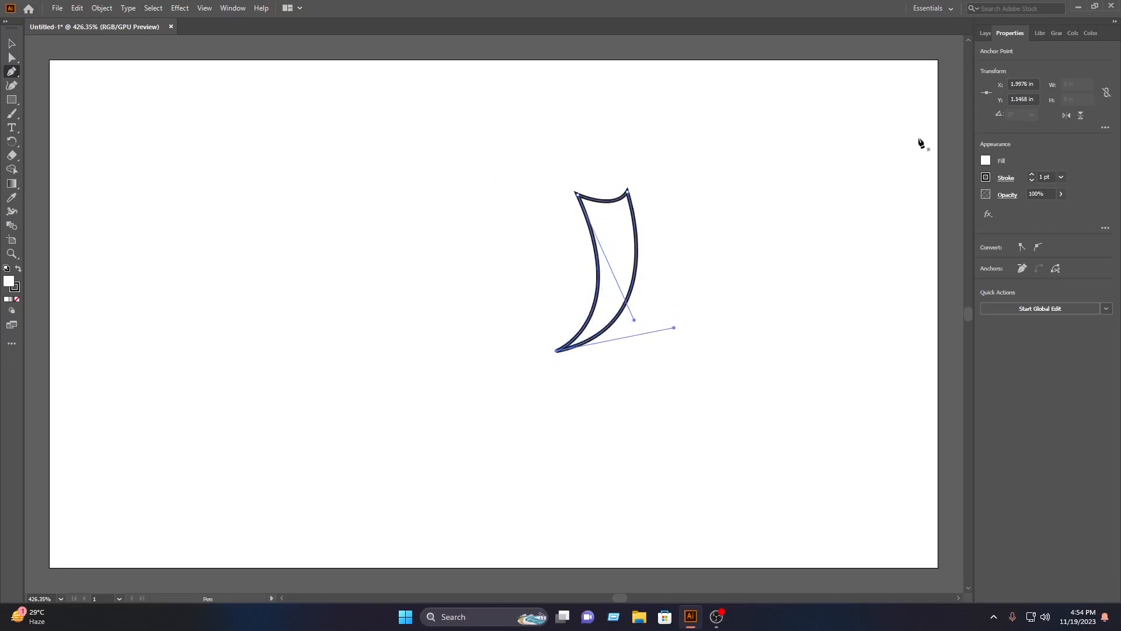
Fill the horn shape with yellow and remove its stroke.
{"action": "left_click", "coordinate": [986, 160]}
{"action": "left_click", "coordinate": [899, 202]}
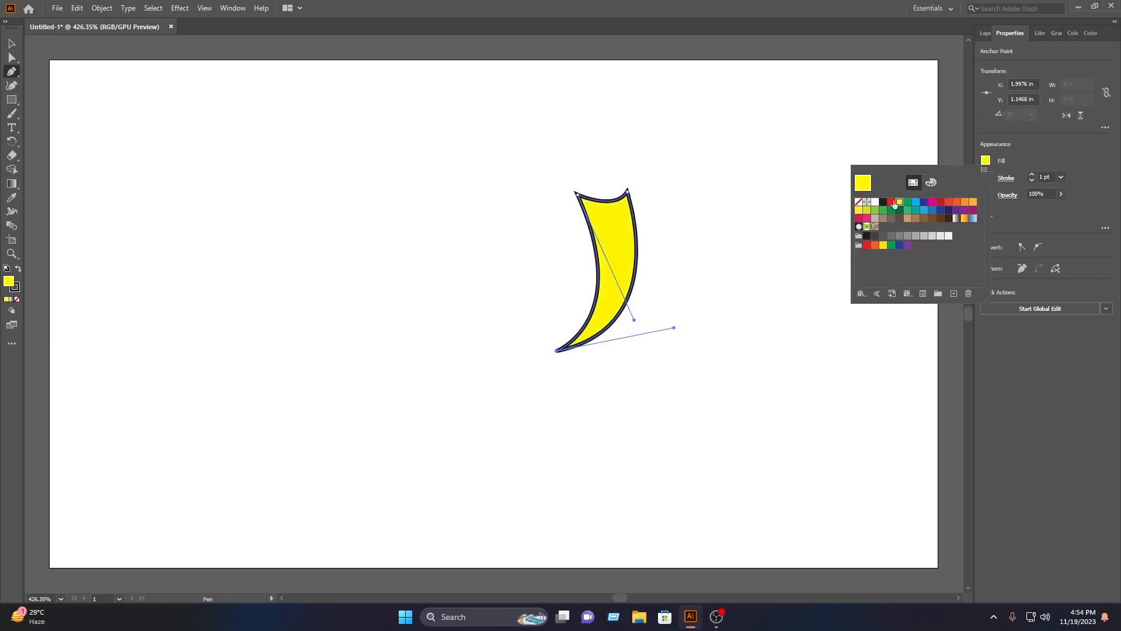
{"action": "left_click", "coordinate": [998, 170]}
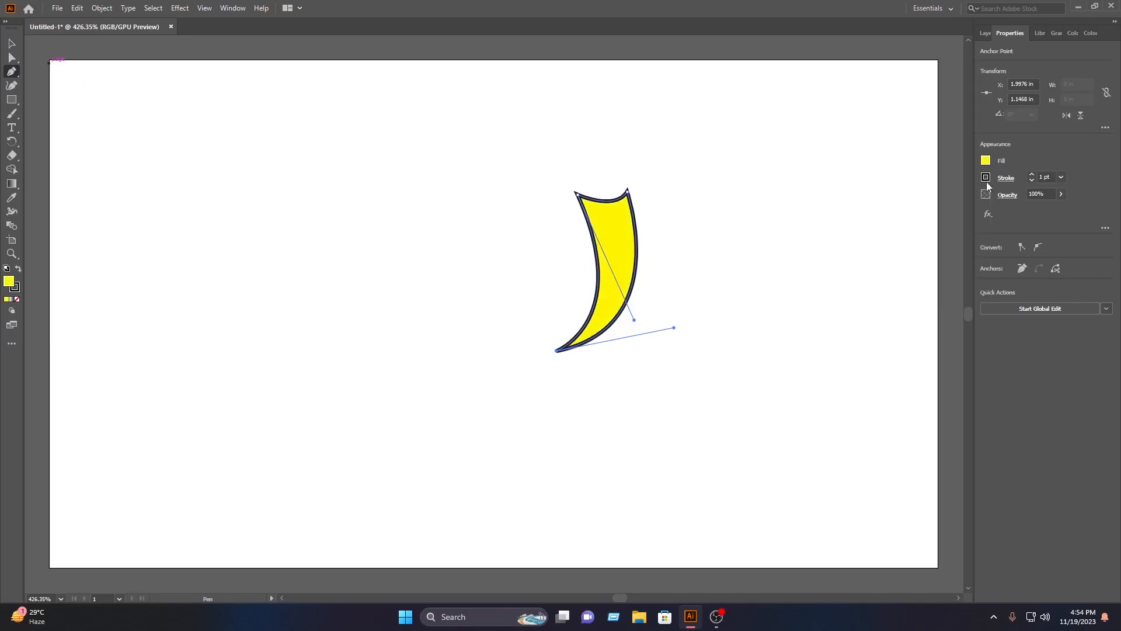
{"action": "left_click", "coordinate": [986, 177]}
{"action": "left_click", "coordinate": [859, 219]}
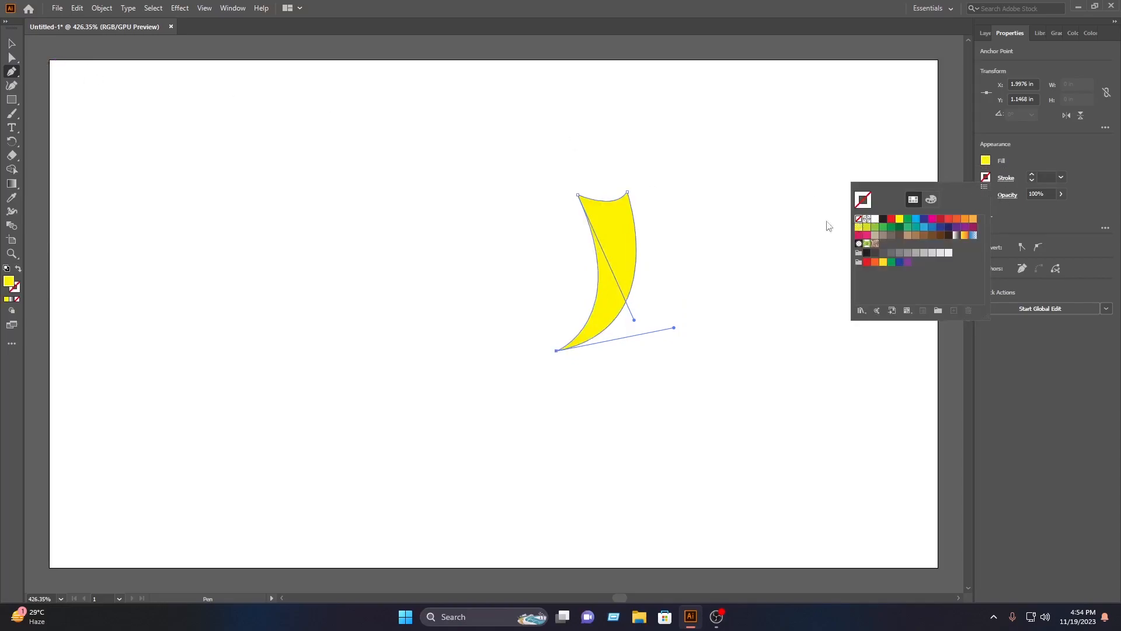
Move the yellow horn shape down and to the right on the artboard.
{"action": "left_click", "coordinate": [11, 44]}
{"action": "left_click", "coordinate": [10, 42]}
{"action": "left_click", "coordinate": [268, 138]}
{"action": "double_click", "coordinate": [605, 269]}
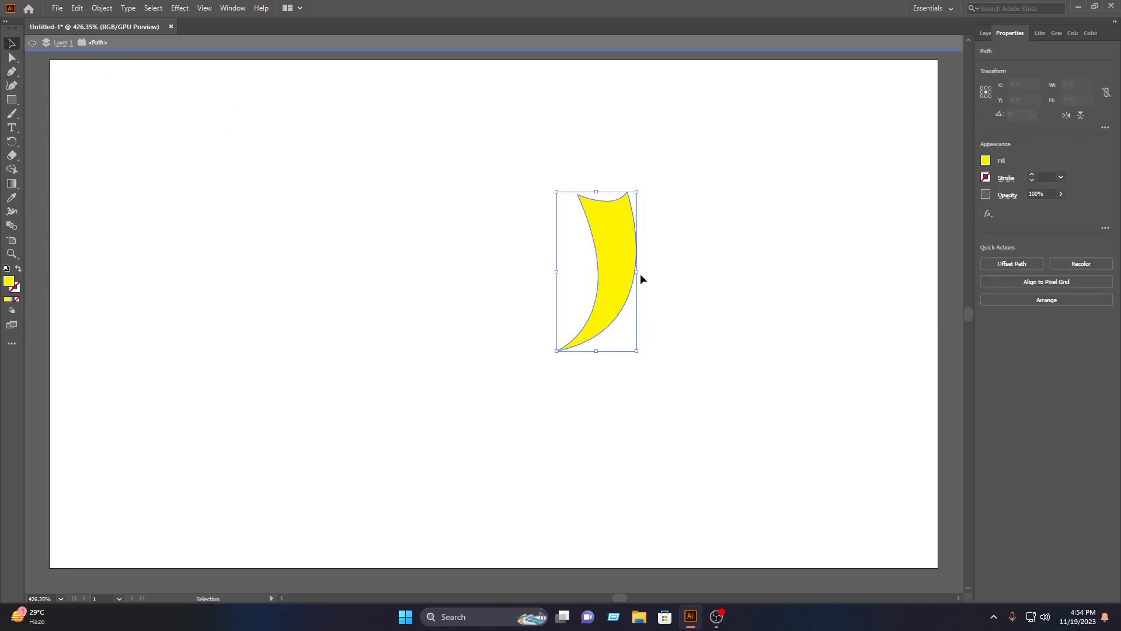
{"action": "left_click", "coordinate": [758, 238]}
{"action": "left_click", "coordinate": [621, 249]}
{"action": "left_click_drag", "start_coordinate": [621, 249], "coordinate": [716, 291]}
{"action": "left_click", "coordinate": [892, 213]}
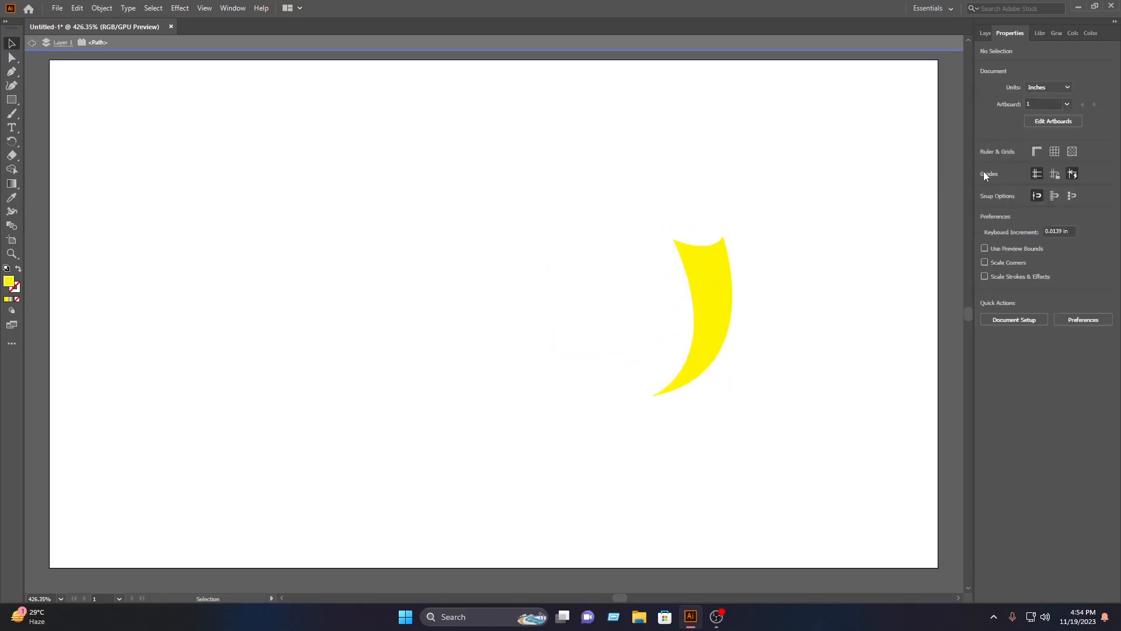
Change the horn shape's fill to black and move it back horizontally toward the middle of the artboard.
{"action": "left_click", "coordinate": [693, 343]}
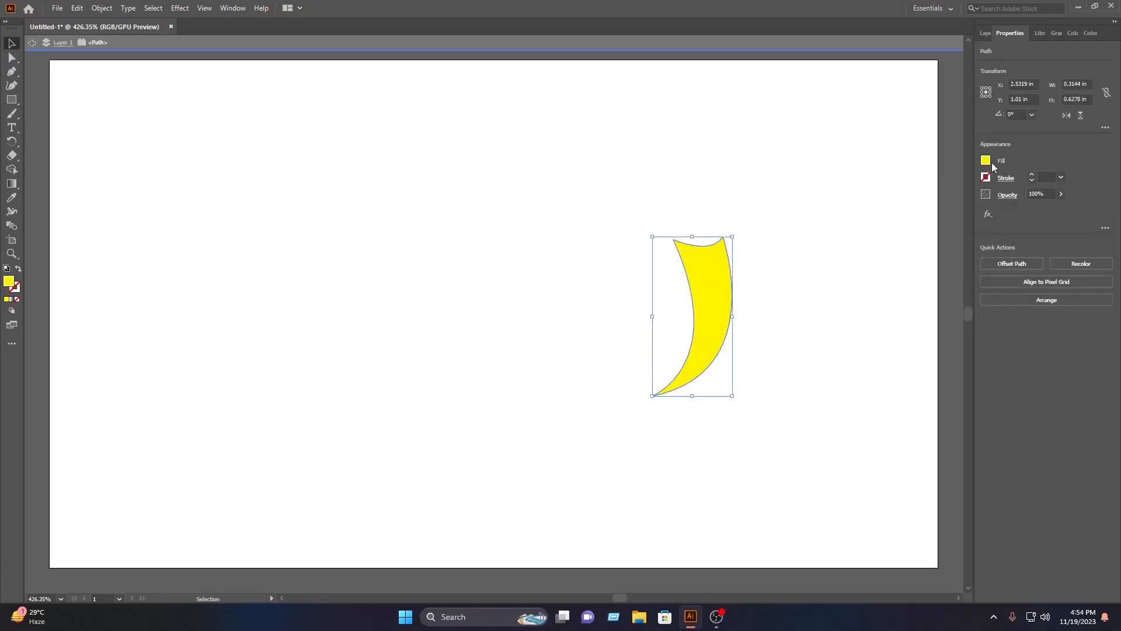
{"action": "left_click", "coordinate": [987, 161]}
{"action": "left_click", "coordinate": [884, 203]}
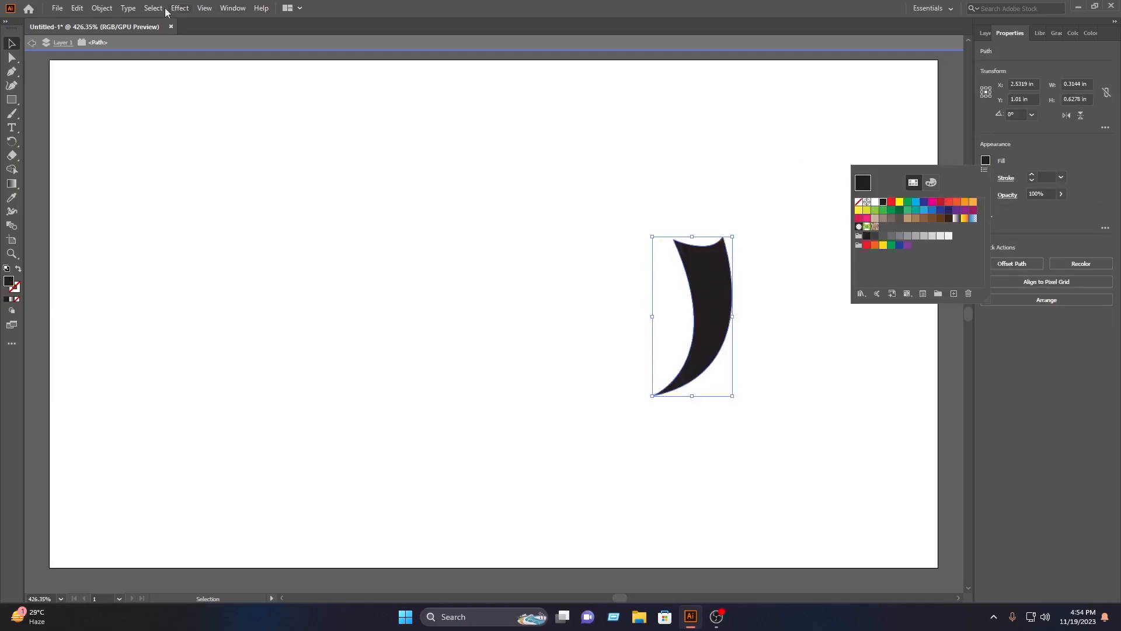
{"action": "key", "text": "Escape"}
{"action": "left_click_drag", "start_coordinate": [691, 311], "coordinate": [573, 311]}
{"action": "left_click", "coordinate": [738, 257]}
Draw a closed curved leaf with the Pen tool, joined to the black shape's upper edge and arching left to a point.
{"action": "left_click", "coordinate": [11, 71]}
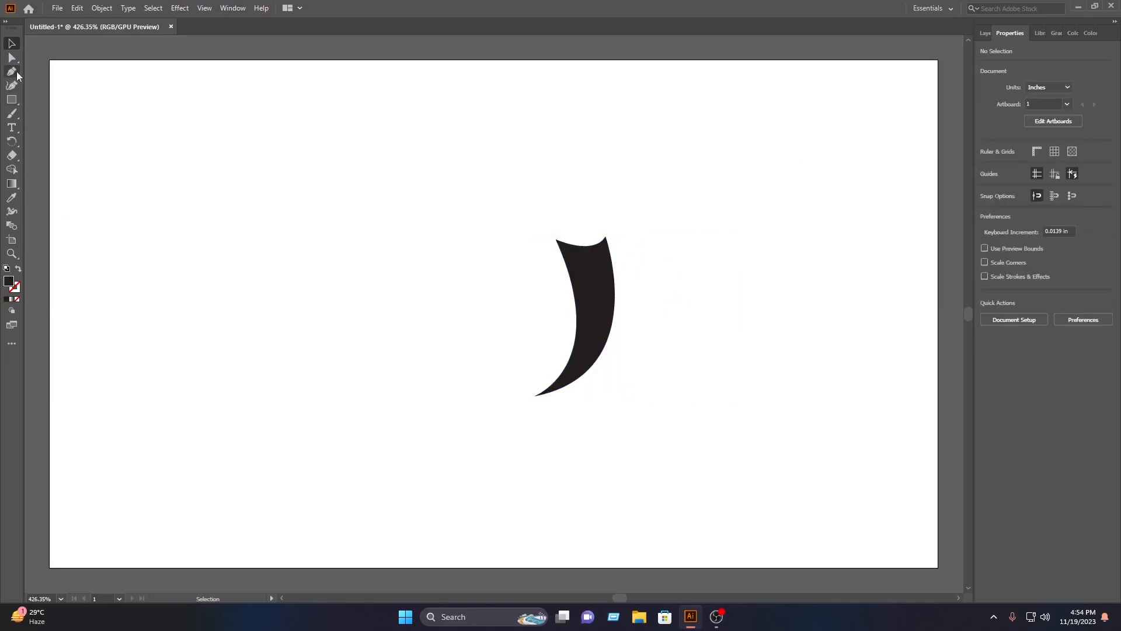
{"action": "left_click", "coordinate": [555, 239]}
{"action": "left_click_drag", "start_coordinate": [606, 238], "coordinate": [626, 211]}
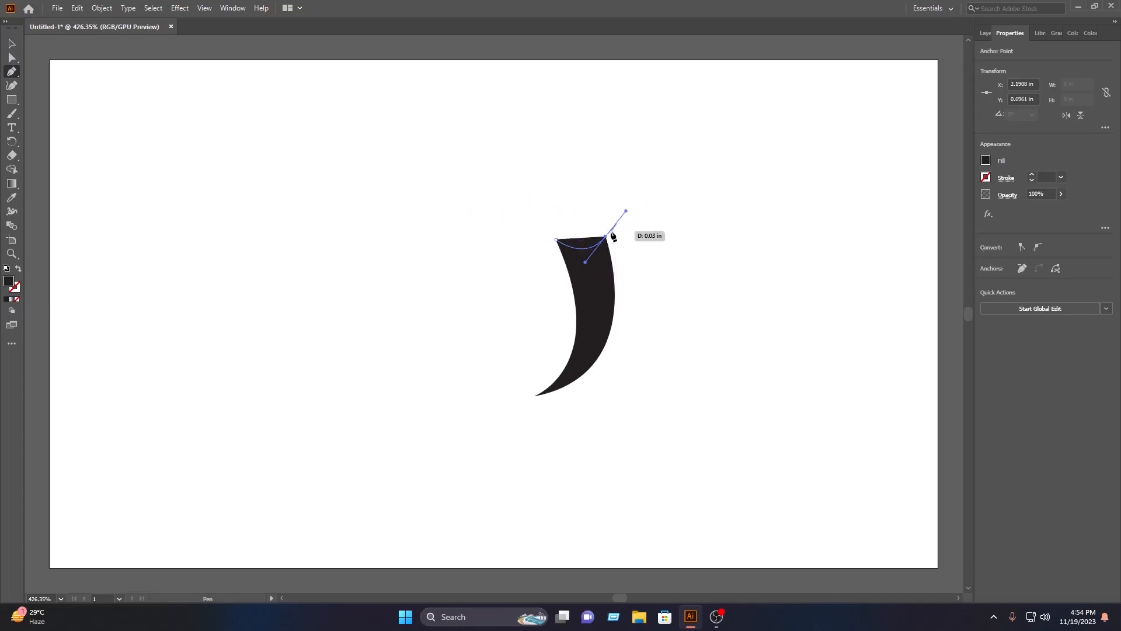
{"action": "left_click", "coordinate": [606, 238]}
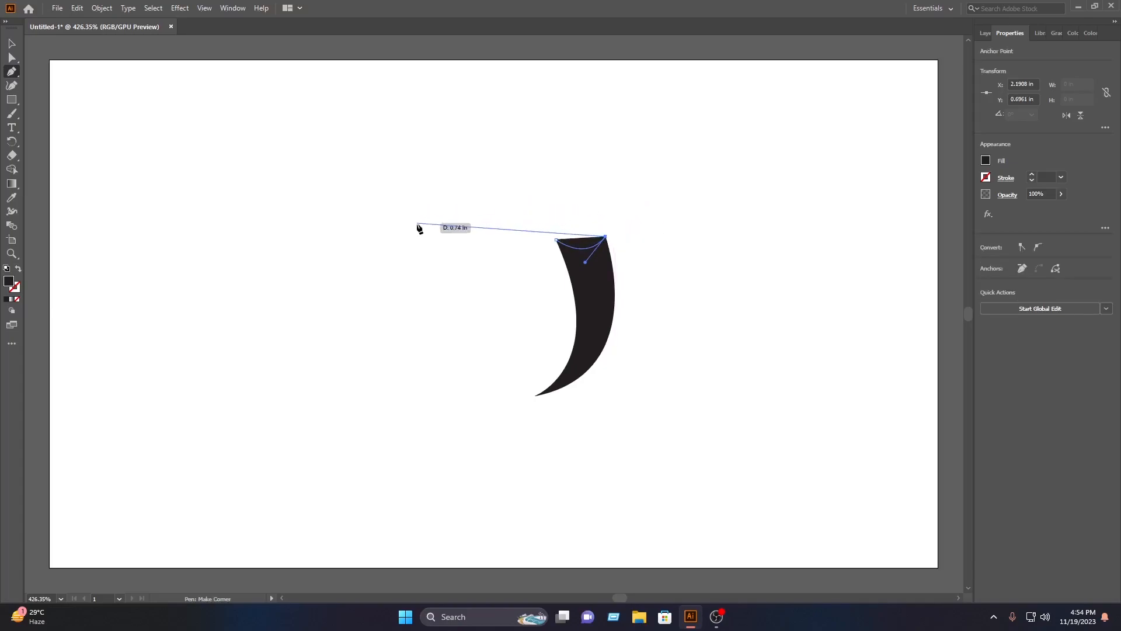
{"action": "left_click_drag", "start_coordinate": [436, 231], "coordinate": [331, 304]}
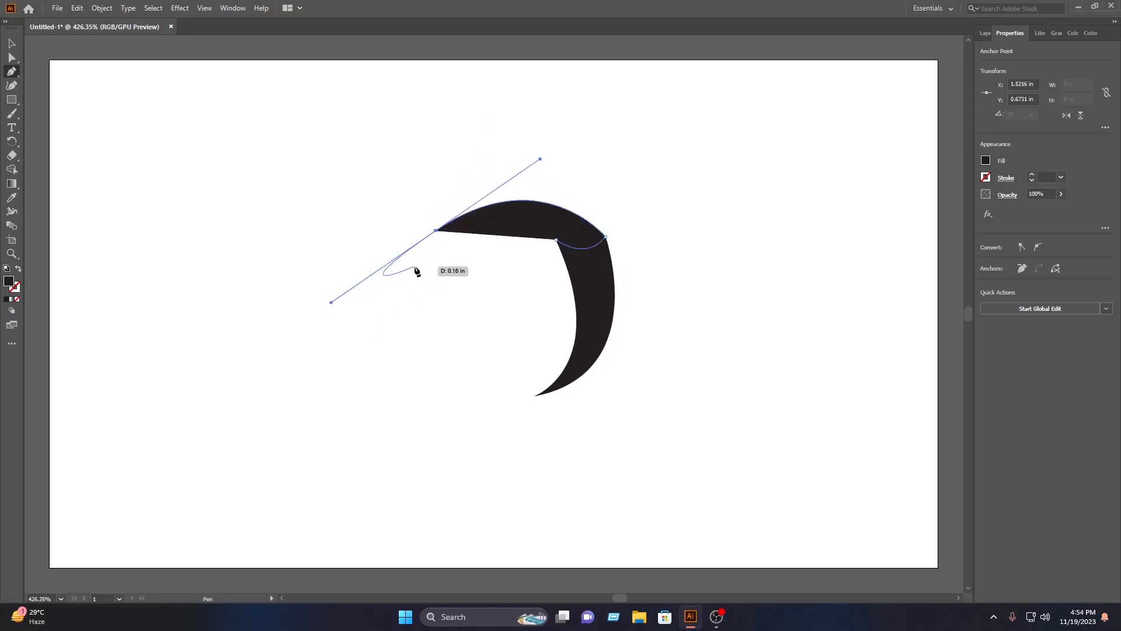
{"action": "left_click", "coordinate": [438, 232]}
{"action": "left_click_drag", "start_coordinate": [556, 240], "coordinate": [586, 291]}
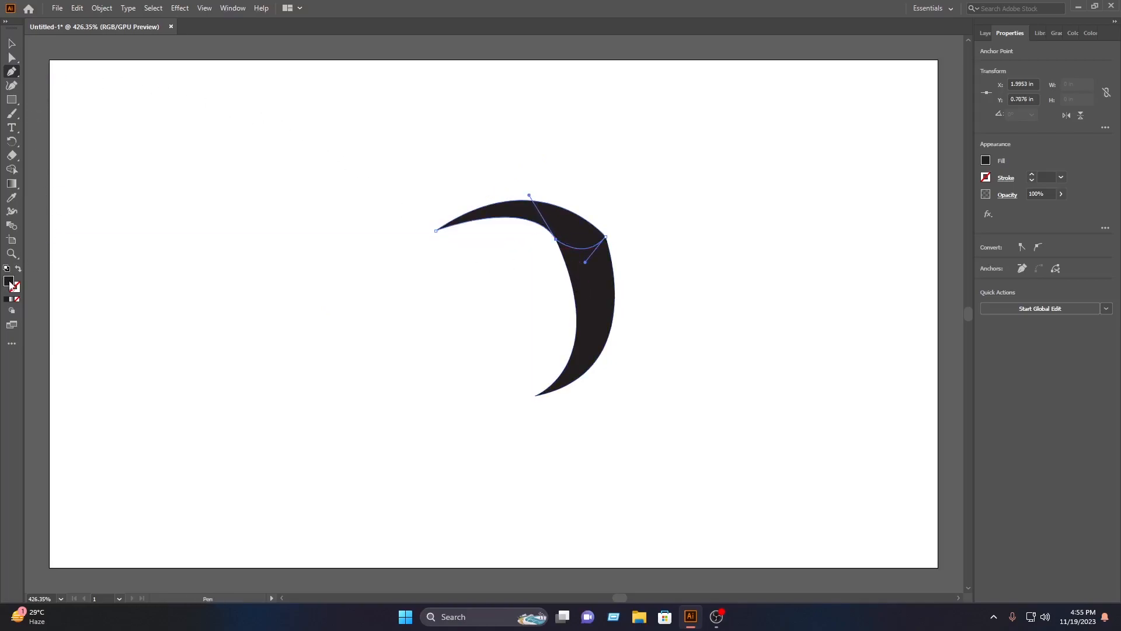
Fill the curved leaf with magenta ED0A87 and deselect it.
{"action": "double_click", "coordinate": [9, 283]}
{"action": "type", "text": "ED0A87"}
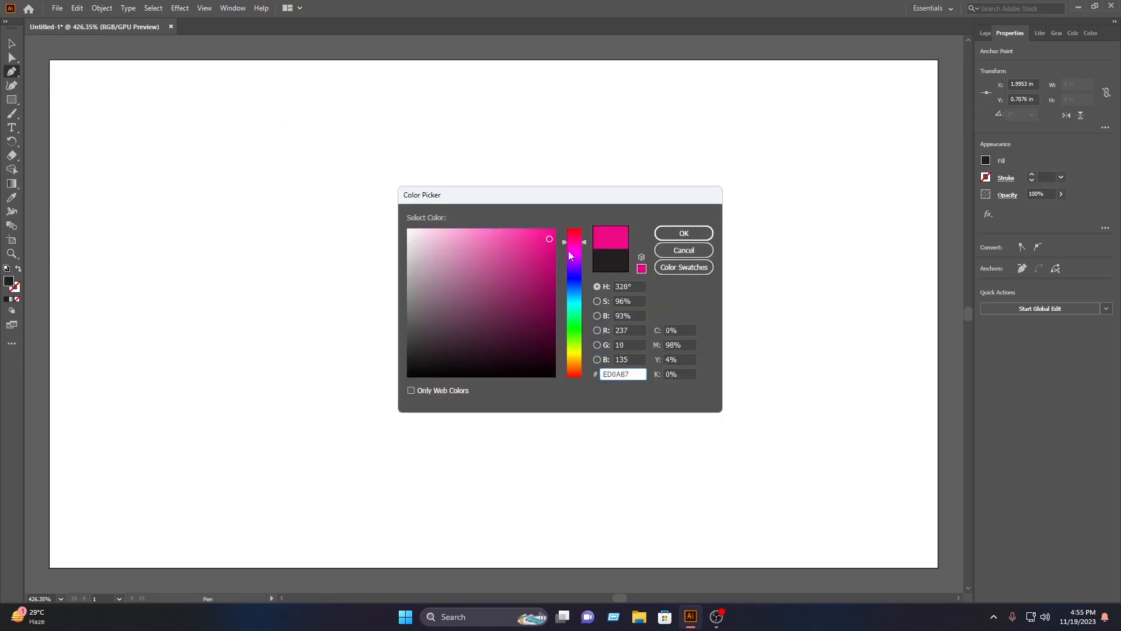
{"action": "left_click", "coordinate": [684, 234]}
{"action": "left_click", "coordinate": [13, 44]}
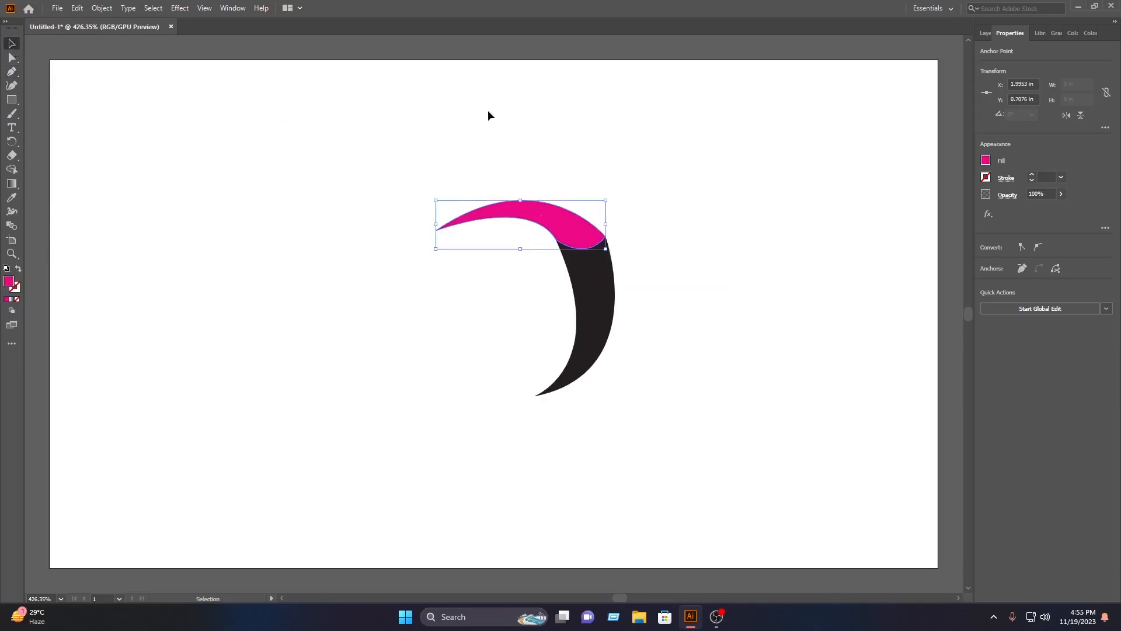
{"action": "left_click", "coordinate": [530, 115]}
Duplicate the black shape and magenta leaf together and place the copy to the lower left of the originals.
{"action": "left_click_drag", "start_coordinate": [680, 297], "coordinate": [436, 138]}
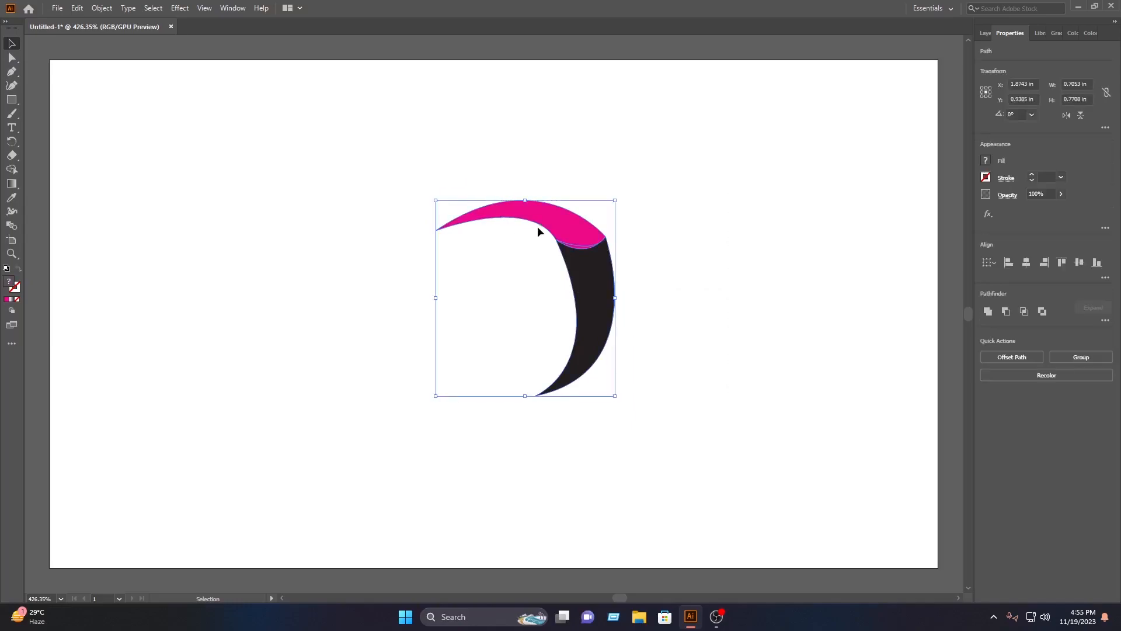
{"action": "left_click_drag", "start_coordinate": [556, 230], "coordinate": [730, 231]}
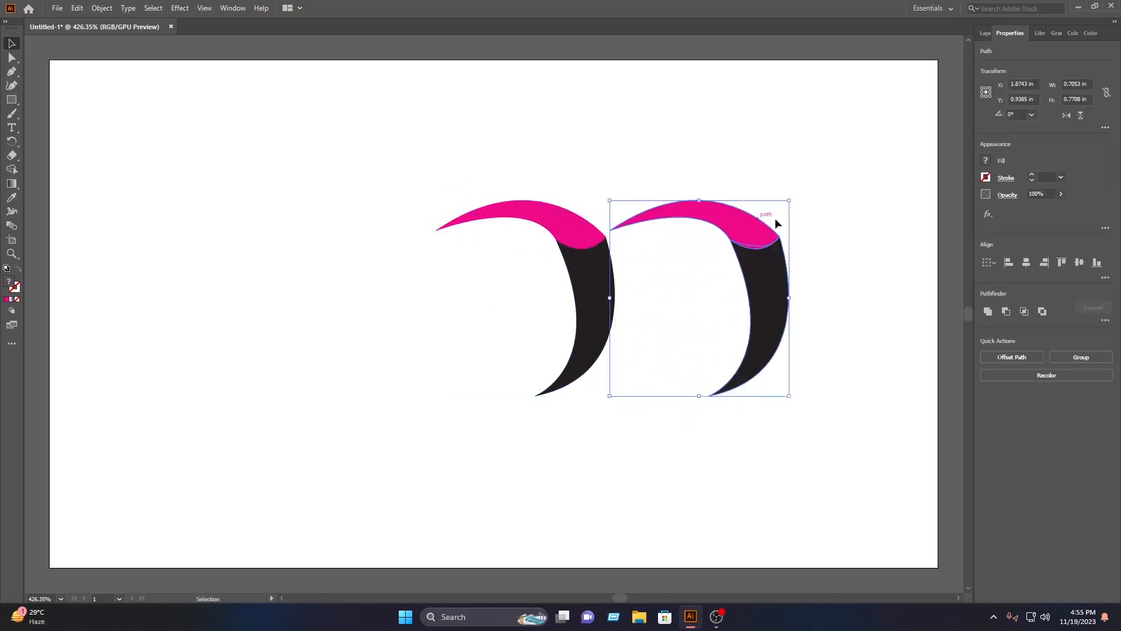
{"action": "left_click", "coordinate": [809, 326]}
{"action": "left_click", "coordinate": [765, 246]}
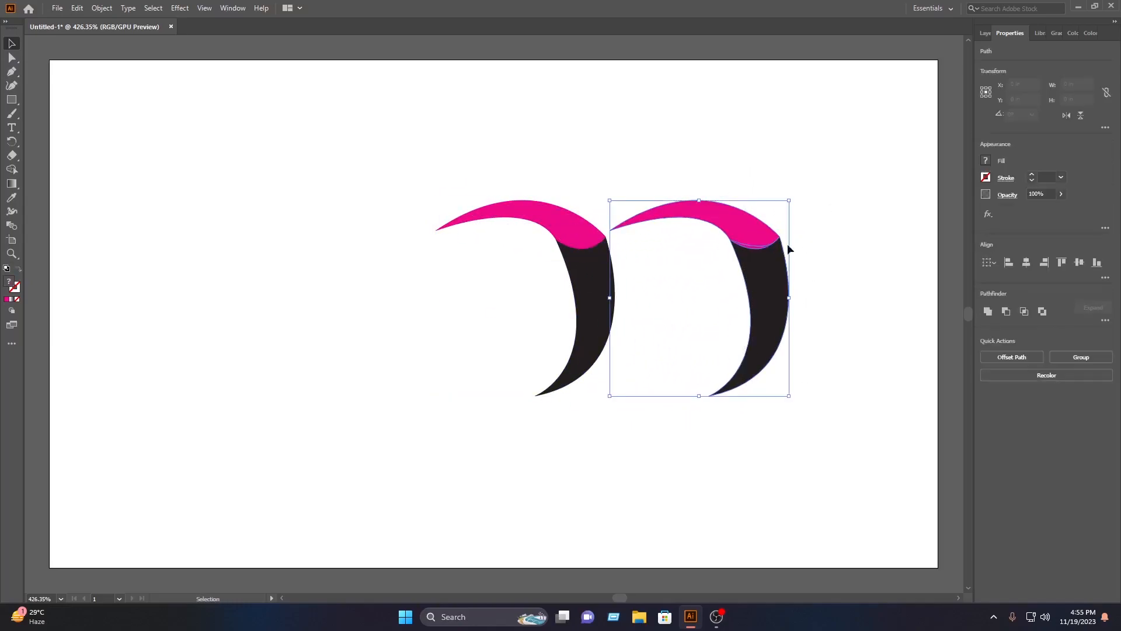
{"action": "left_click_drag", "start_coordinate": [766, 246], "coordinate": [443, 270]}
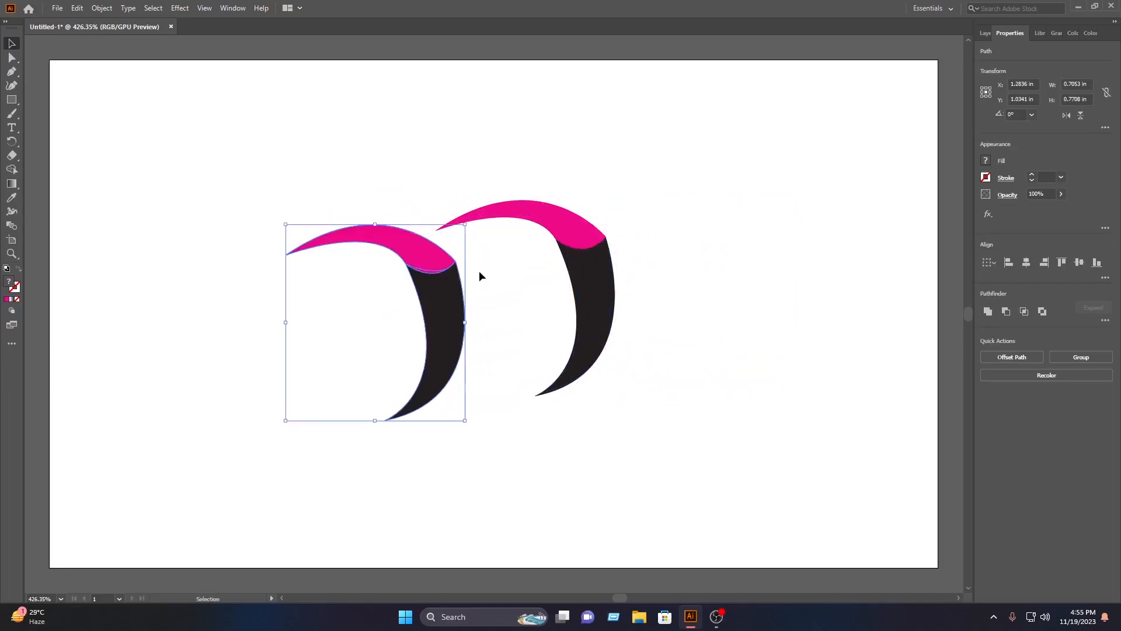
Mirror the copied pair horizontally at about 0.86 in wide and position it overlapping the original pair.
{"action": "left_click_drag", "start_coordinate": [286, 323], "coordinate": [615, 356]}
{"action": "left_click_drag", "start_coordinate": [485, 334], "coordinate": [575, 313]}
{"action": "left_click_drag", "start_coordinate": [702, 301], "coordinate": [771, 311]}
{"action": "left_click_drag", "start_coordinate": [602, 306], "coordinate": [558, 316]}
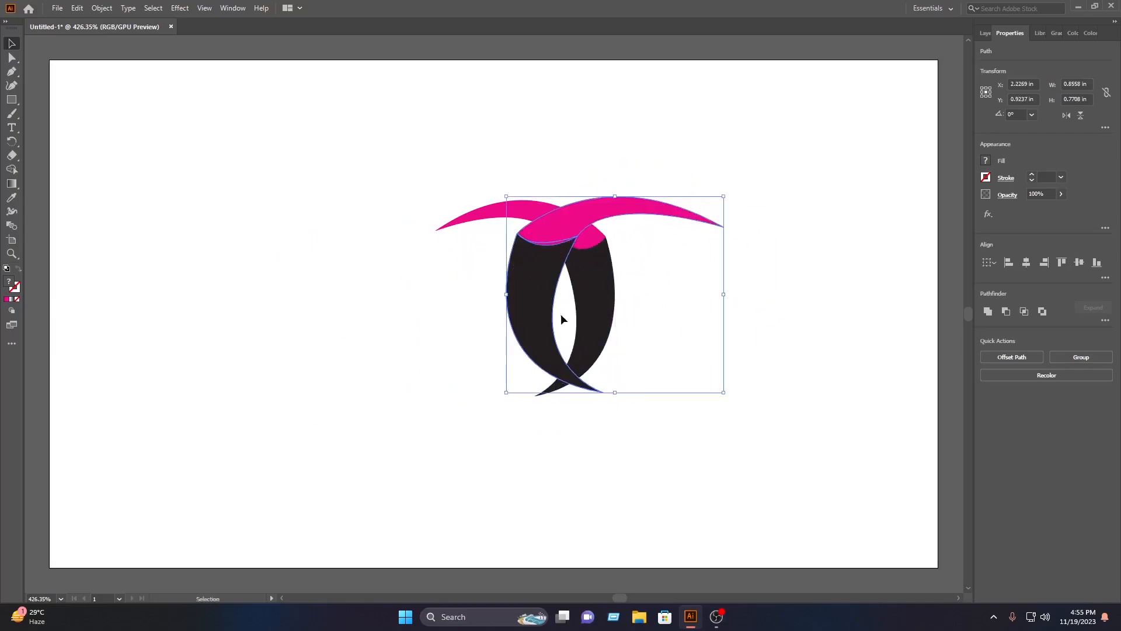
Narrow the mirrored pair to about 0.64 in wide and shift it slightly right over the original.
{"action": "left_click_drag", "start_coordinate": [724, 194], "coordinate": [668, 197]}
{"action": "left_click_drag", "start_coordinate": [538, 327], "coordinate": [556, 327]}
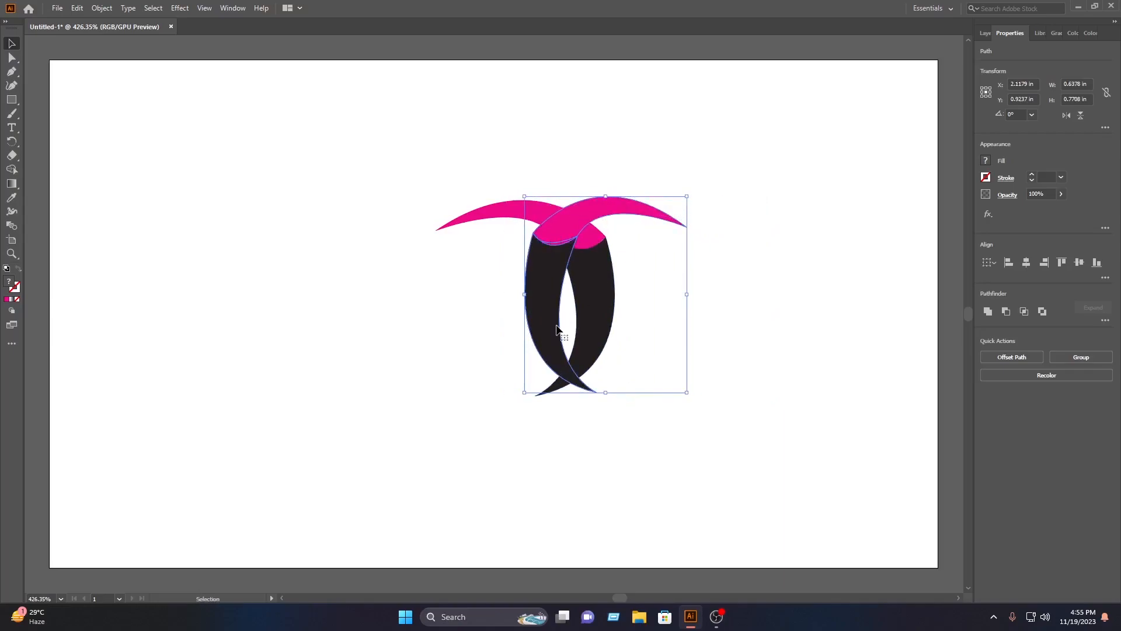
{"action": "left_click", "coordinate": [781, 257]}
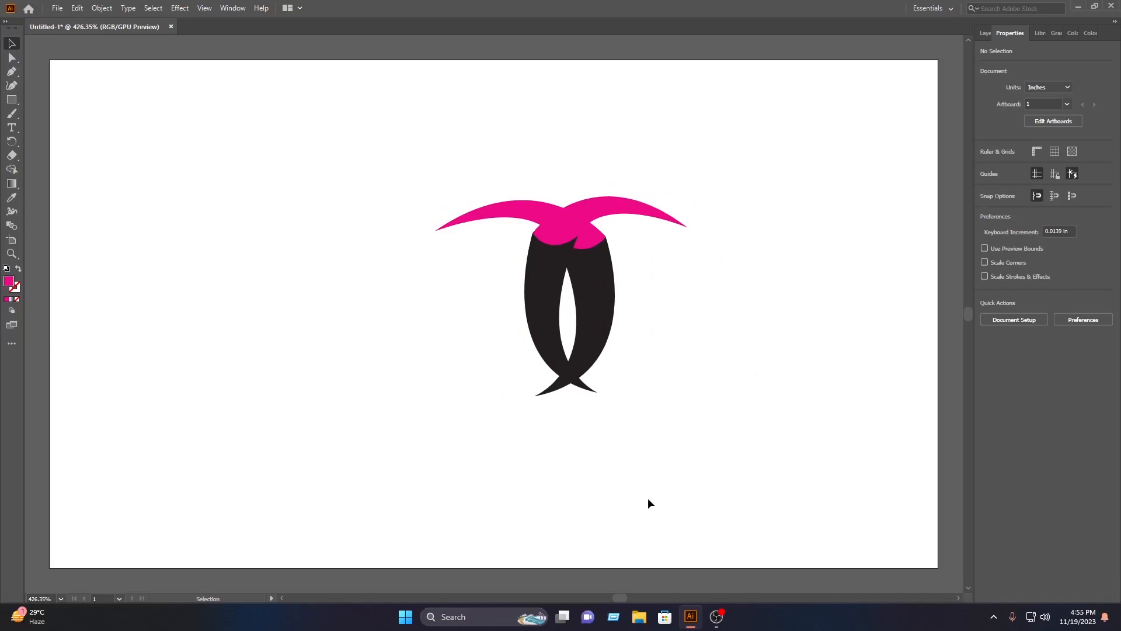
Move all four overlapping shapes together toward the upper left of the artboard.
{"action": "left_click_drag", "start_coordinate": [611, 370], "coordinate": [545, 150]}
{"action": "left_click_drag", "start_coordinate": [567, 221], "coordinate": [401, 182]}
{"action": "left_click", "coordinate": [696, 127]}
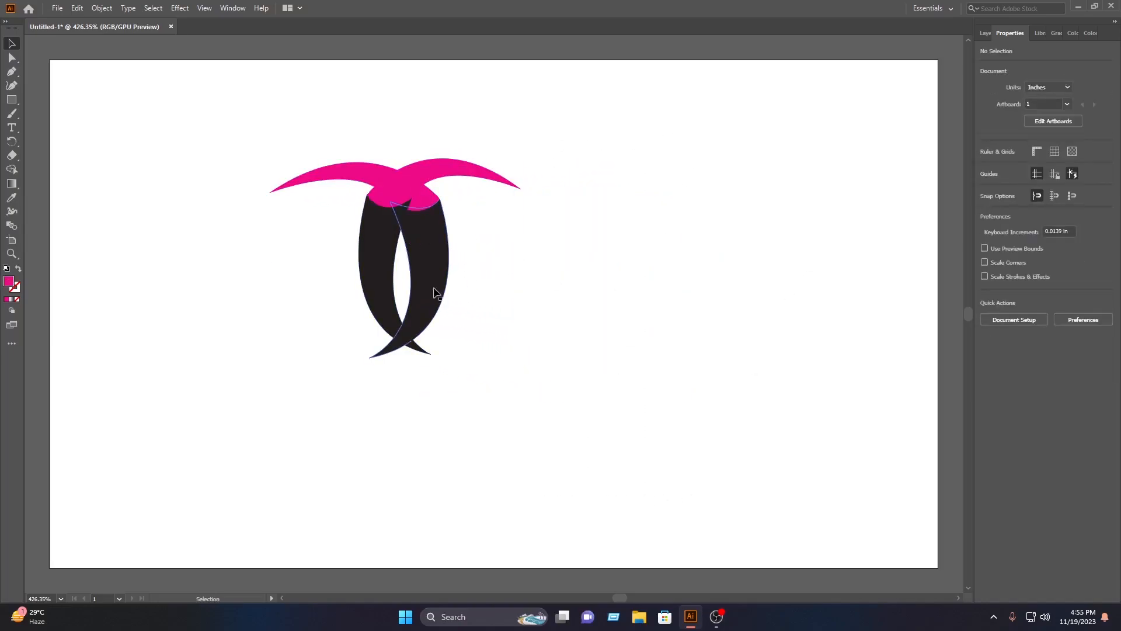
Shift the mirrored half left until the lower tips just cross, and move the whole artwork back toward the artboard's centre.
{"action": "left_click_drag", "start_coordinate": [381, 200], "coordinate": [356, 202]}
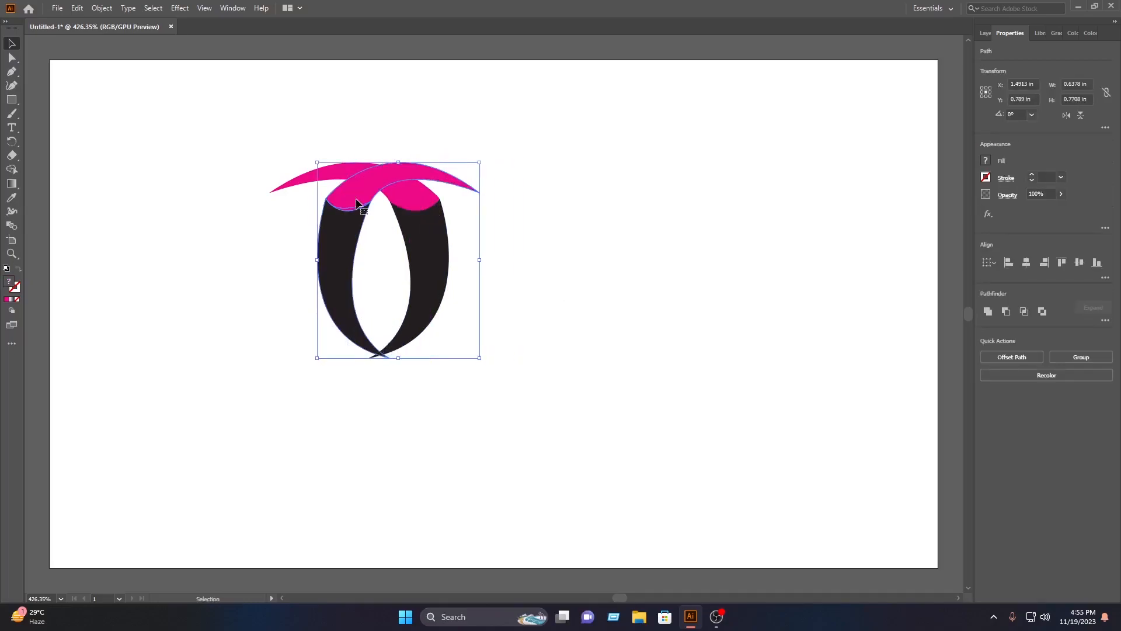
{"action": "left_click", "coordinate": [657, 324]}
{"action": "left_click_drag", "start_coordinate": [621, 412], "coordinate": [286, 78]}
{"action": "left_click_drag", "start_coordinate": [377, 180], "coordinate": [513, 210]}
{"action": "left_click", "coordinate": [652, 156]}
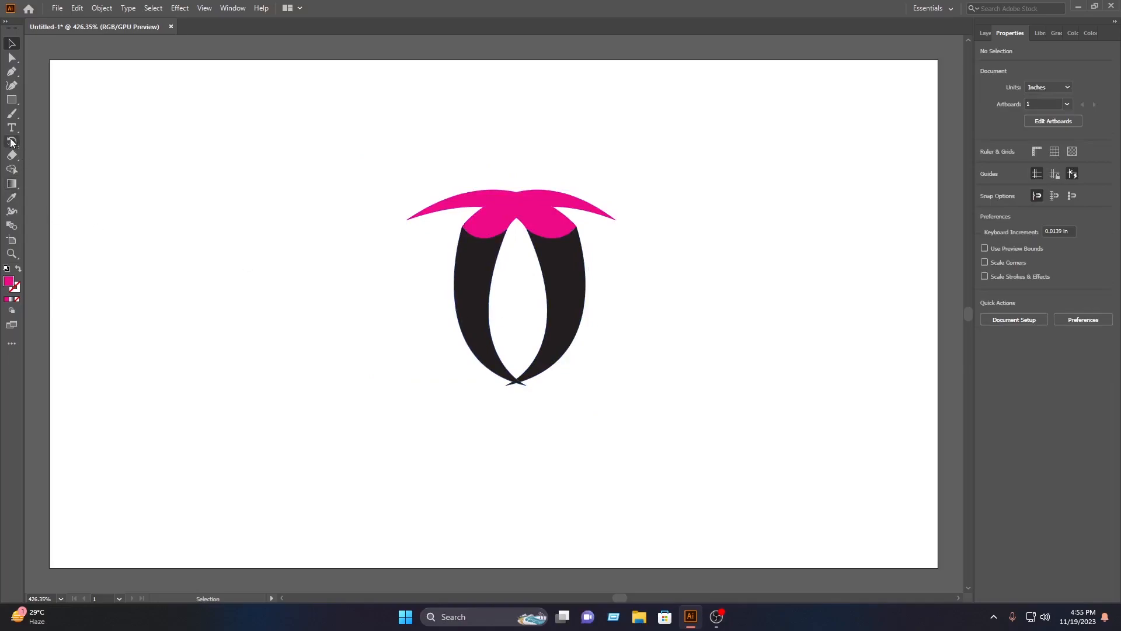
Draw a slim closed magenta petal with a pointed top inside the white gap between the black halves using the Pen tool.
{"action": "left_click", "coordinate": [11, 73]}
{"action": "left_click", "coordinate": [511, 246]}
{"action": "left_click_drag", "start_coordinate": [511, 362], "coordinate": [537, 410]}
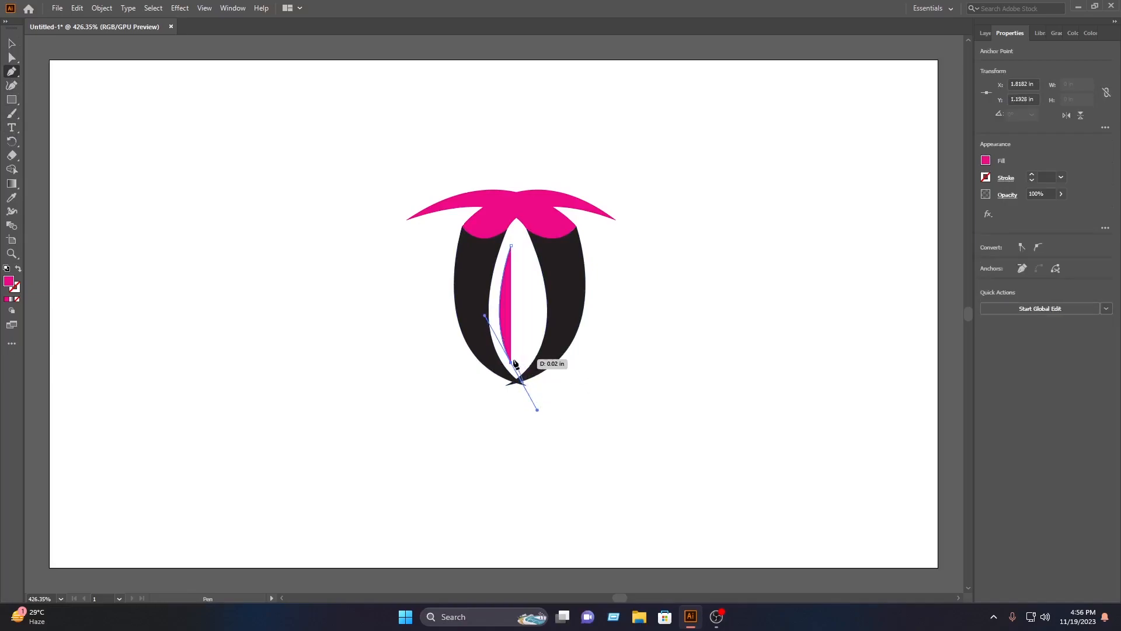
{"action": "left_click_drag", "start_coordinate": [508, 359], "coordinate": [509, 361]}
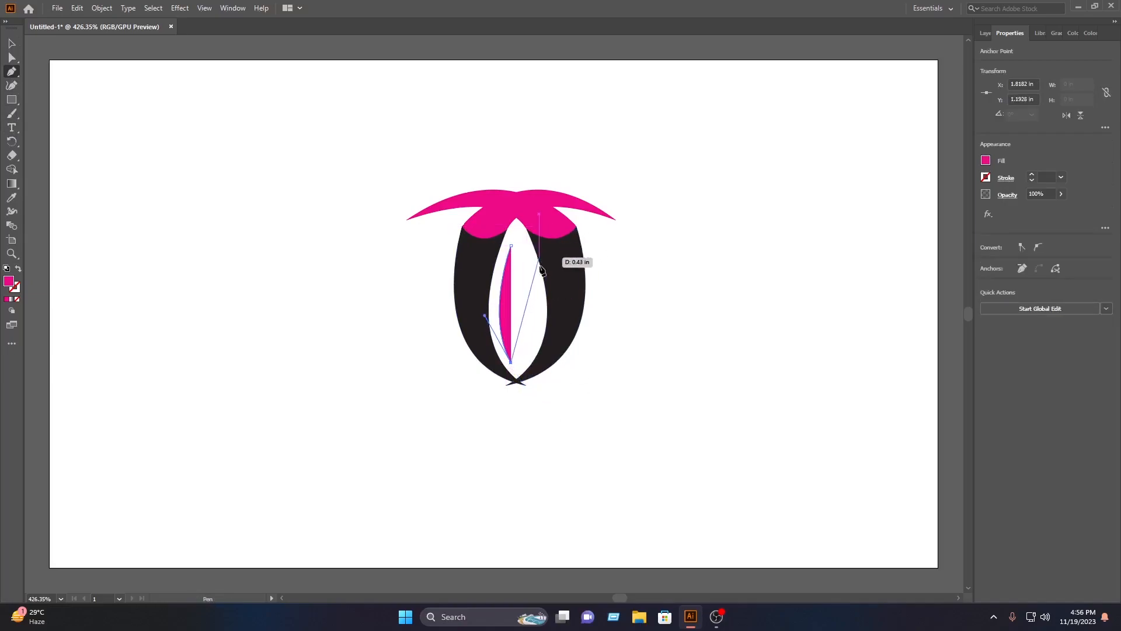
{"action": "mouse_move", "coordinate": [531, 245]}
{"action": "left_mouse_down"}
{"action": "mouse_move", "coordinate": [533, 150]}
{"action": "mouse_move", "coordinate": [510, 130]}
{"action": "mouse_move", "coordinate": [537, 253]}
{"action": "mouse_move", "coordinate": [527, 244]}
{"action": "left_mouse_up"}
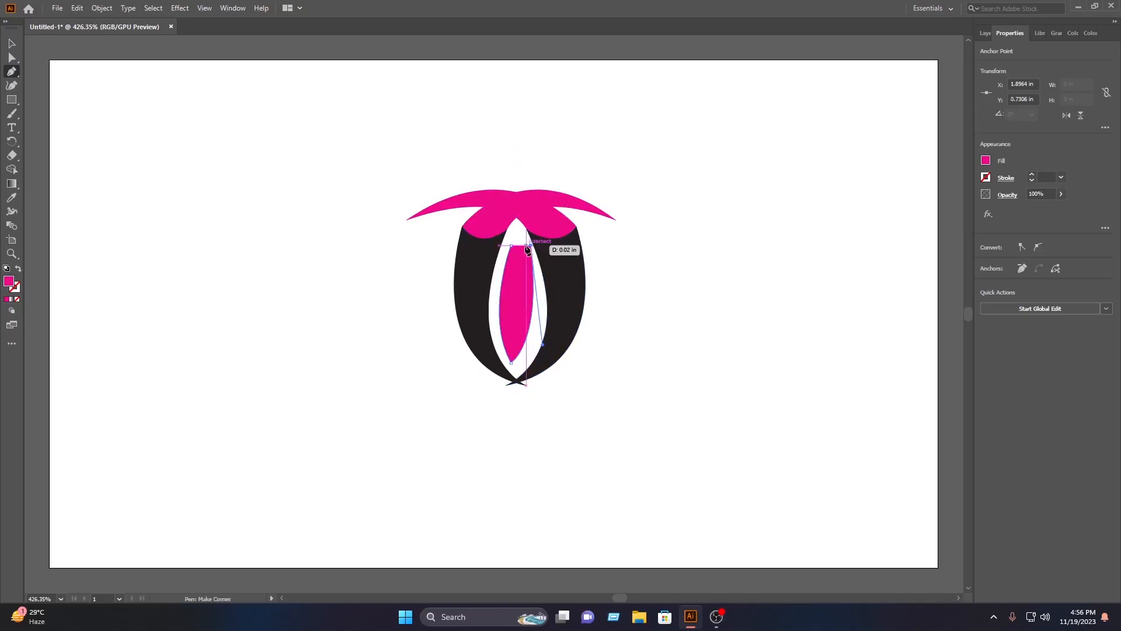
{"action": "left_click", "coordinate": [520, 229]}
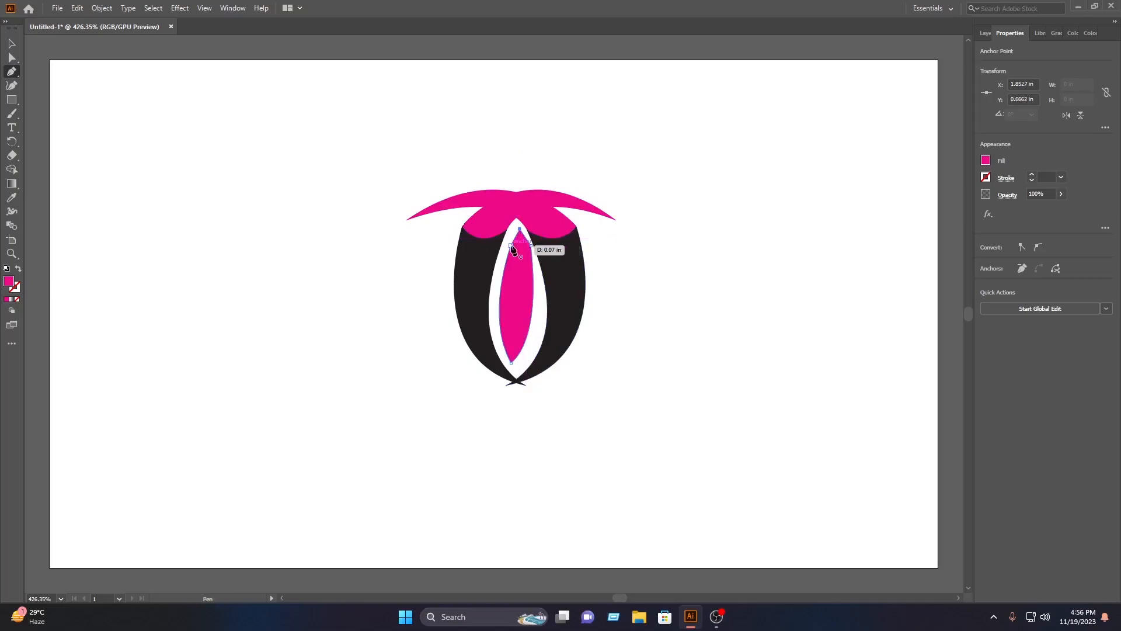
{"action": "left_click_drag", "start_coordinate": [512, 248], "coordinate": [512, 247]}
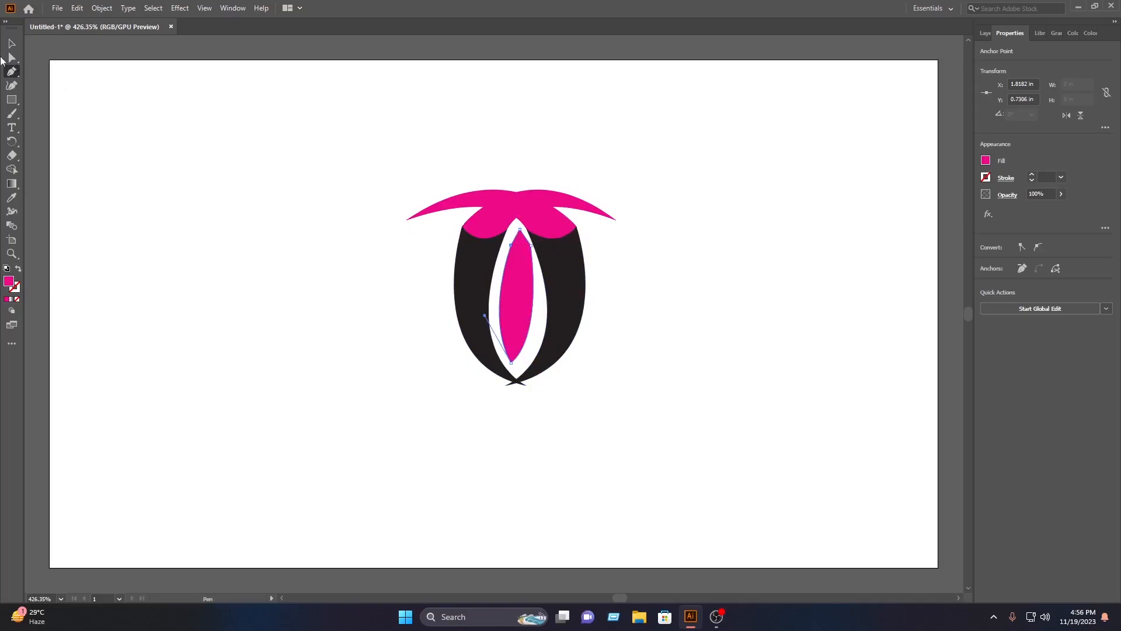
{"action": "left_click", "coordinate": [10, 45]}
{"action": "left_click", "coordinate": [363, 158]}
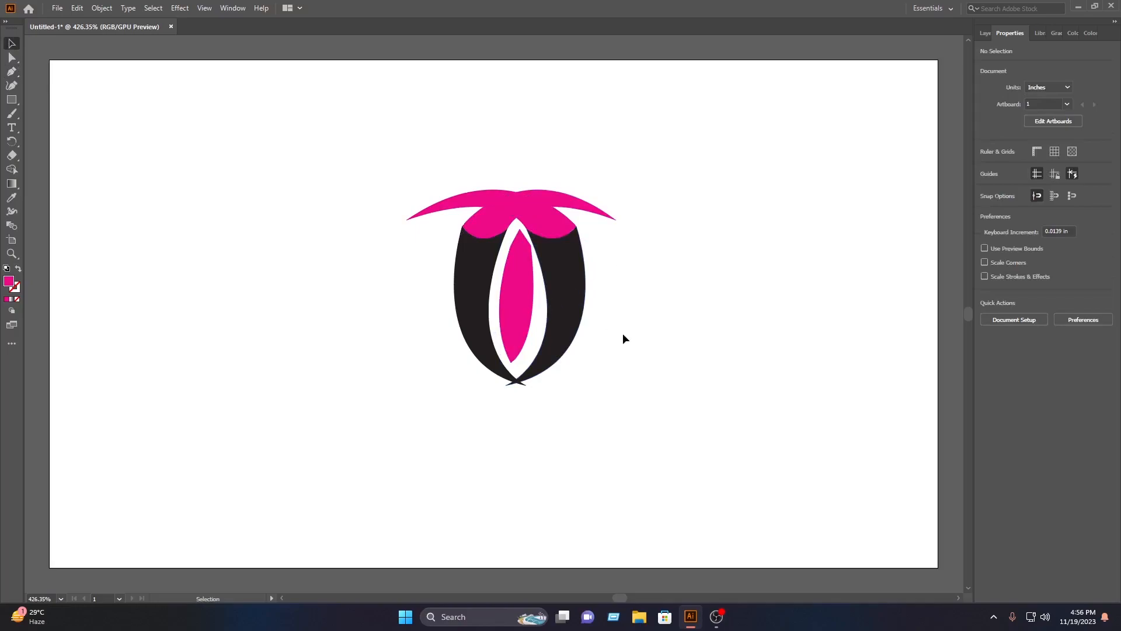
Rotate the magenta petal in the white gap to about 357° so its lower tip leans left.
{"action": "left_click", "coordinate": [510, 316]}
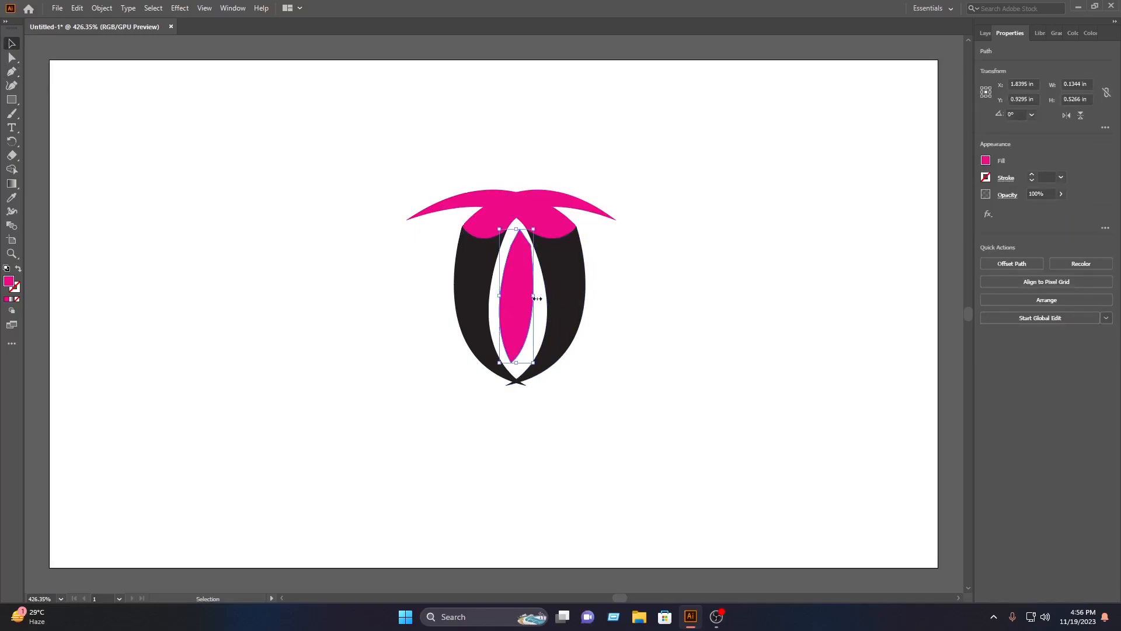
{"action": "left_click_drag", "start_coordinate": [538, 302], "coordinate": [539, 298]}
{"action": "left_click", "coordinate": [587, 282]}
{"action": "left_click", "coordinate": [523, 306]}
{"action": "key", "text": "Right"}
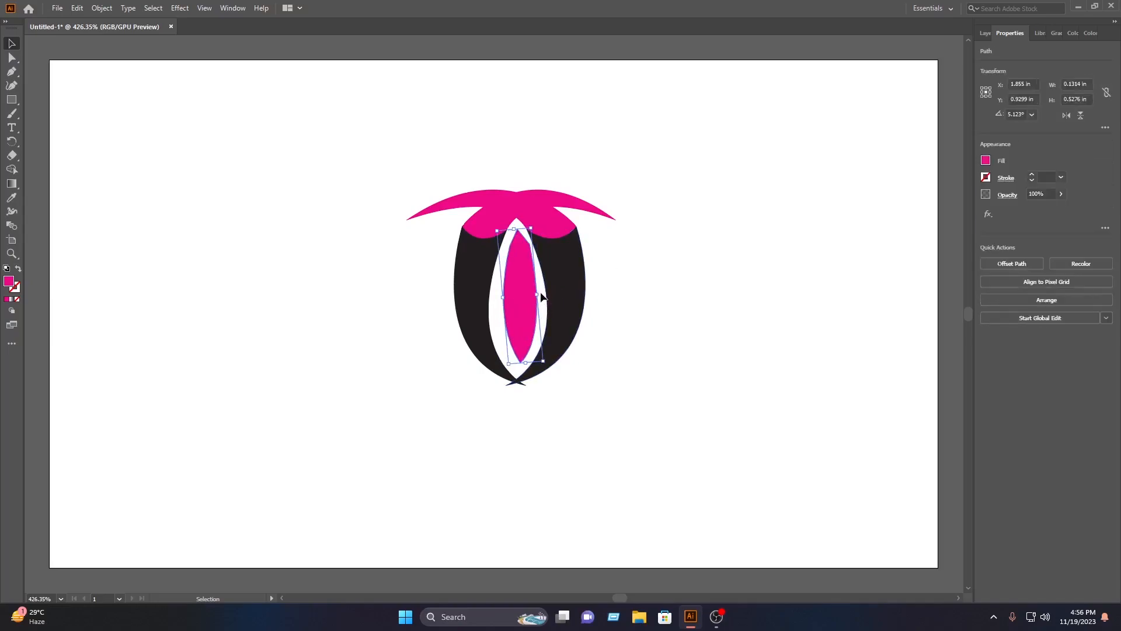
{"action": "left_click_drag", "start_coordinate": [542, 295], "coordinate": [541, 303]}
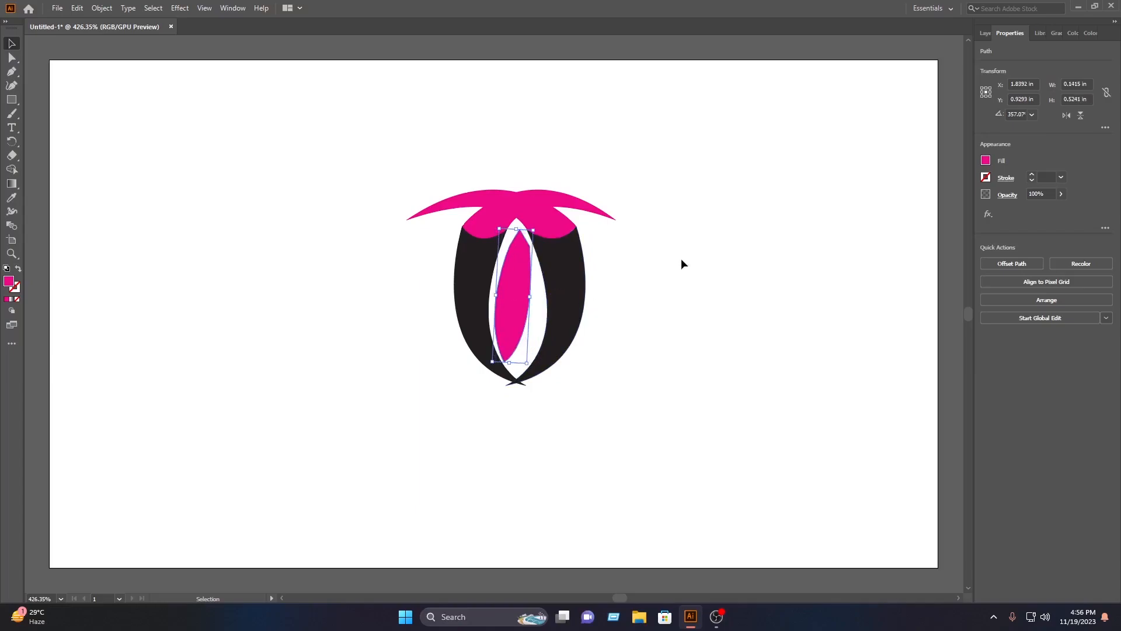
Duplicate the magenta petal to the right and scale both petals down to about 0.28 in tall.
{"action": "left_click", "coordinate": [524, 290]}
{"action": "left_click_drag", "start_coordinate": [522, 299], "coordinate": [536, 296]}
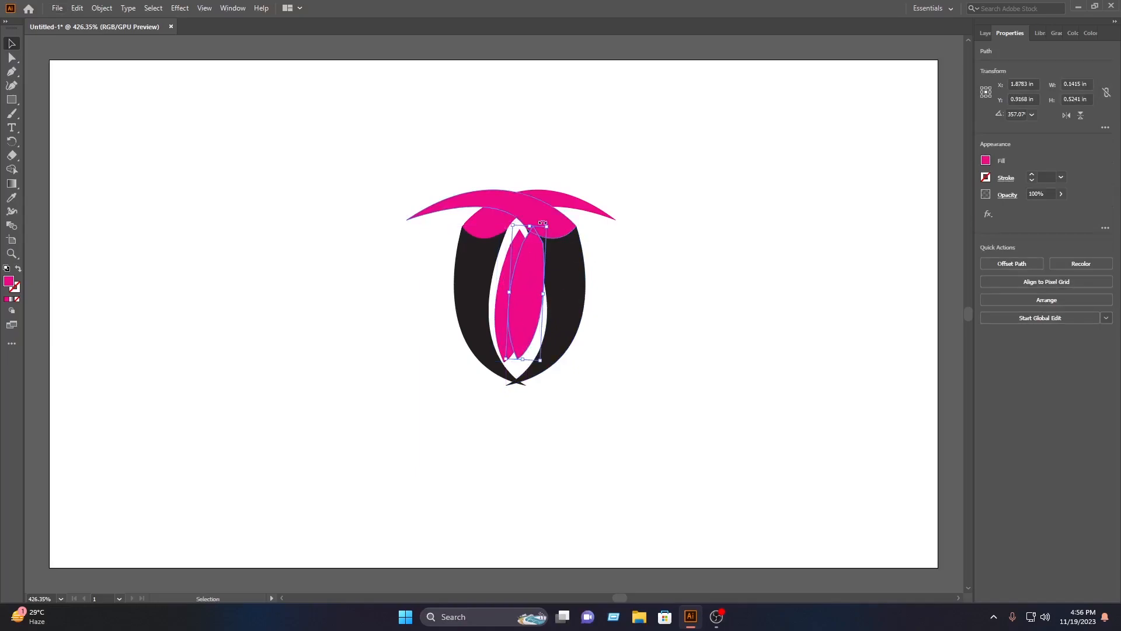
{"action": "left_click_drag", "start_coordinate": [547, 225], "coordinate": [528, 247]}
{"action": "left_click_drag", "start_coordinate": [523, 312], "coordinate": [539, 303]}
{"action": "left_click", "coordinate": [523, 283]}
{"action": "left_click_drag", "start_coordinate": [536, 231], "coordinate": [510, 287]}
{"action": "left_click", "coordinate": [646, 240]}
Move the duplicate petal beside the original and rotate it to about 9.16° so the two form a mirrored pair.
{"action": "left_click", "coordinate": [525, 306]}
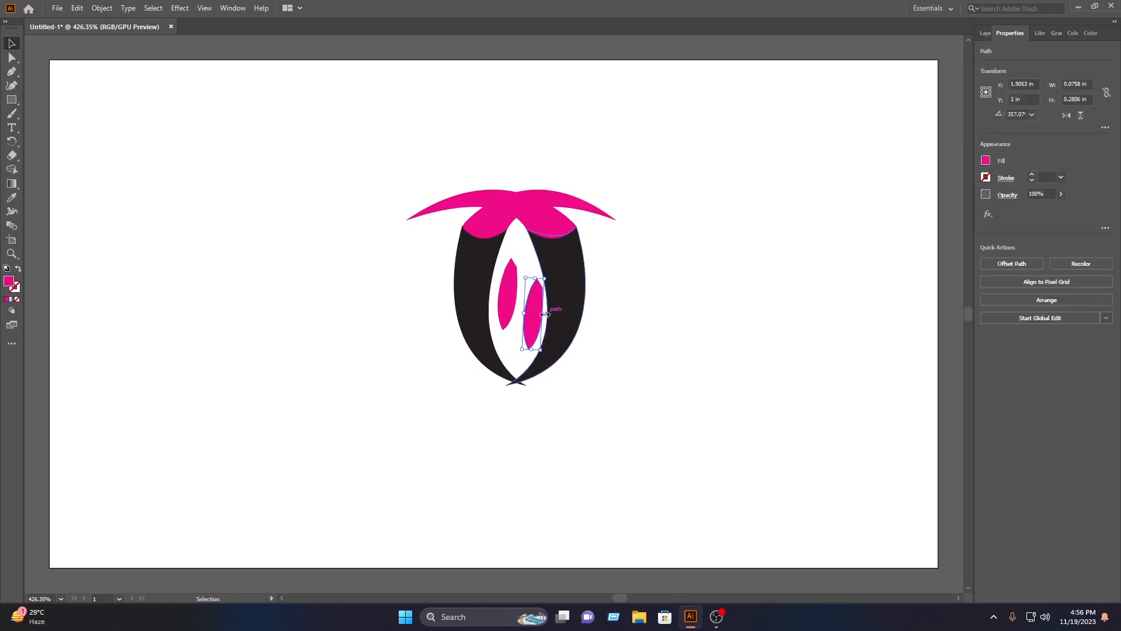
{"action": "mouse_move", "coordinate": [520, 313]}
{"action": "left_mouse_down"}
{"action": "mouse_move", "coordinate": [540, 320]}
{"action": "mouse_move", "coordinate": [525, 302]}
{"action": "left_mouse_up"}
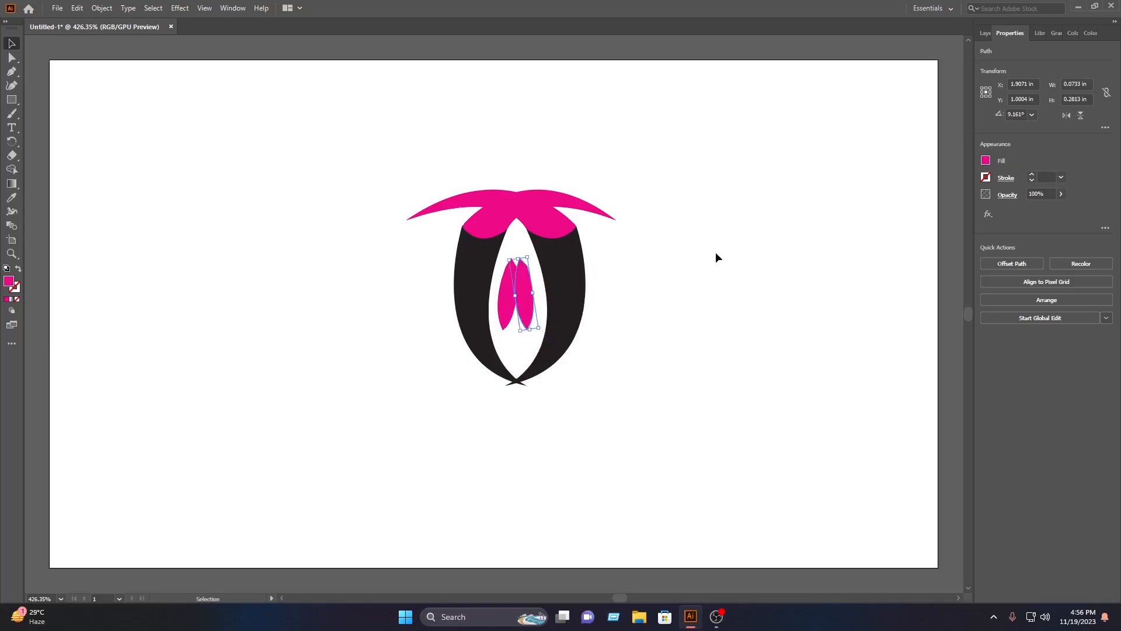
{"action": "left_click", "coordinate": [718, 257]}
Move the whole artwork left on the artboard.
{"action": "left_click_drag", "start_coordinate": [683, 414], "coordinate": [401, 149]}
{"action": "left_click_drag", "start_coordinate": [573, 230], "coordinate": [503, 237]}
{"action": "right_click", "coordinate": [639, 187]}
{"action": "left_click", "coordinate": [625, 149]}
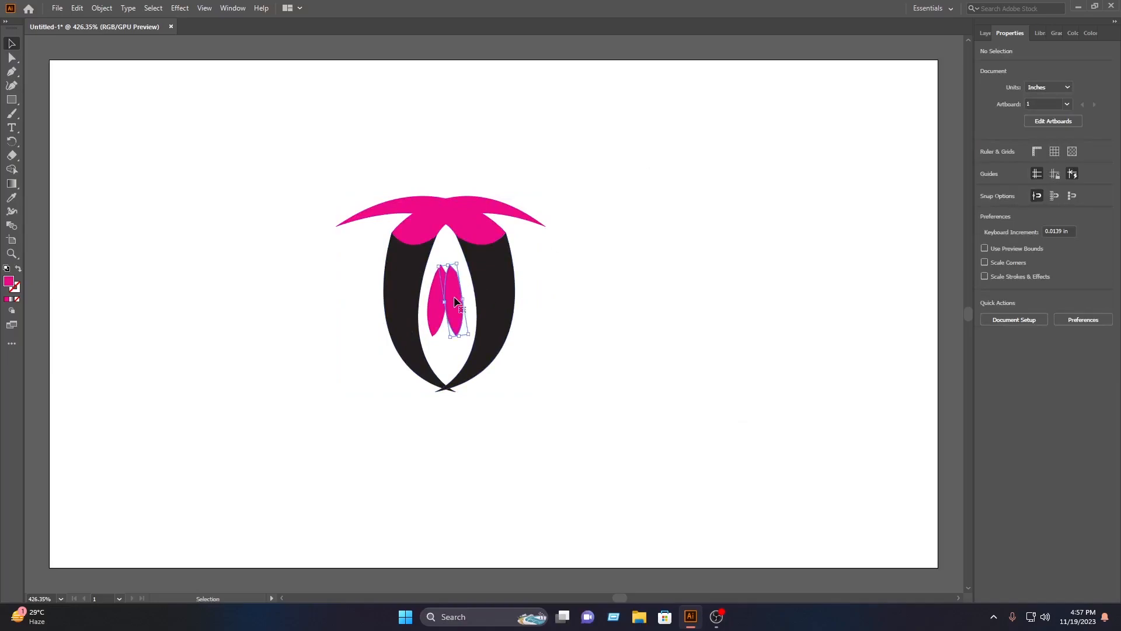
Fill the right petal with a white-to-black linear gradient and stretch it well past the petal's right edge.
{"action": "left_click", "coordinate": [14, 184]}
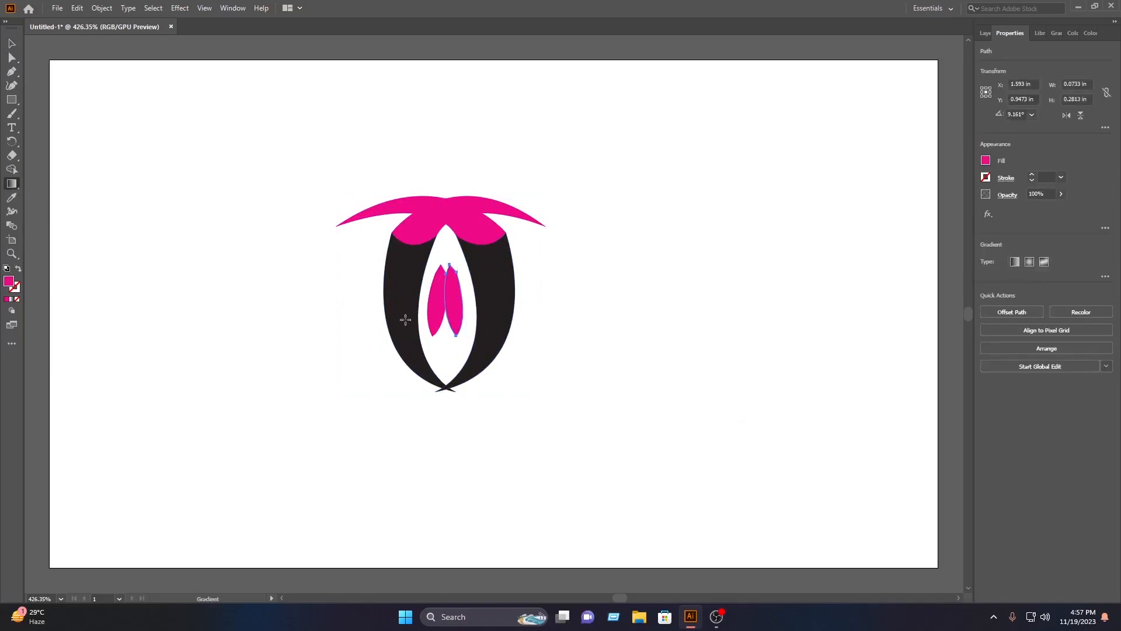
{"action": "left_click", "coordinate": [453, 291]}
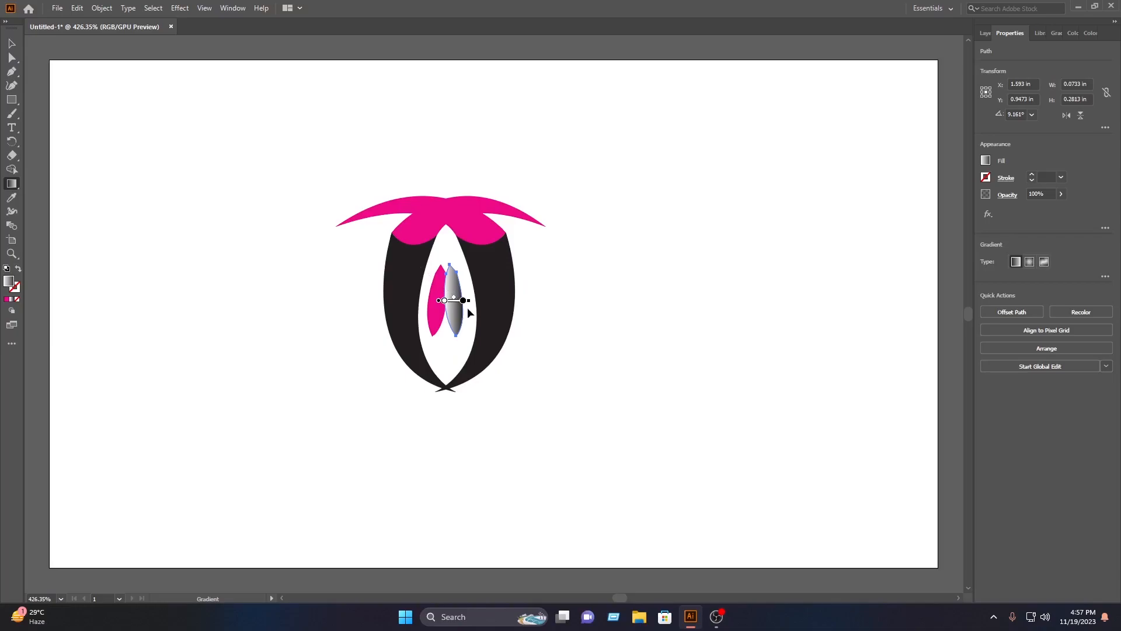
{"action": "mouse_move", "coordinate": [470, 302]}
{"action": "left_mouse_down"}
{"action": "mouse_move", "coordinate": [534, 305]}
{"action": "mouse_move", "coordinate": [475, 303]}
{"action": "mouse_move", "coordinate": [506, 300]}
{"action": "mouse_move", "coordinate": [489, 303]}
{"action": "left_mouse_up"}
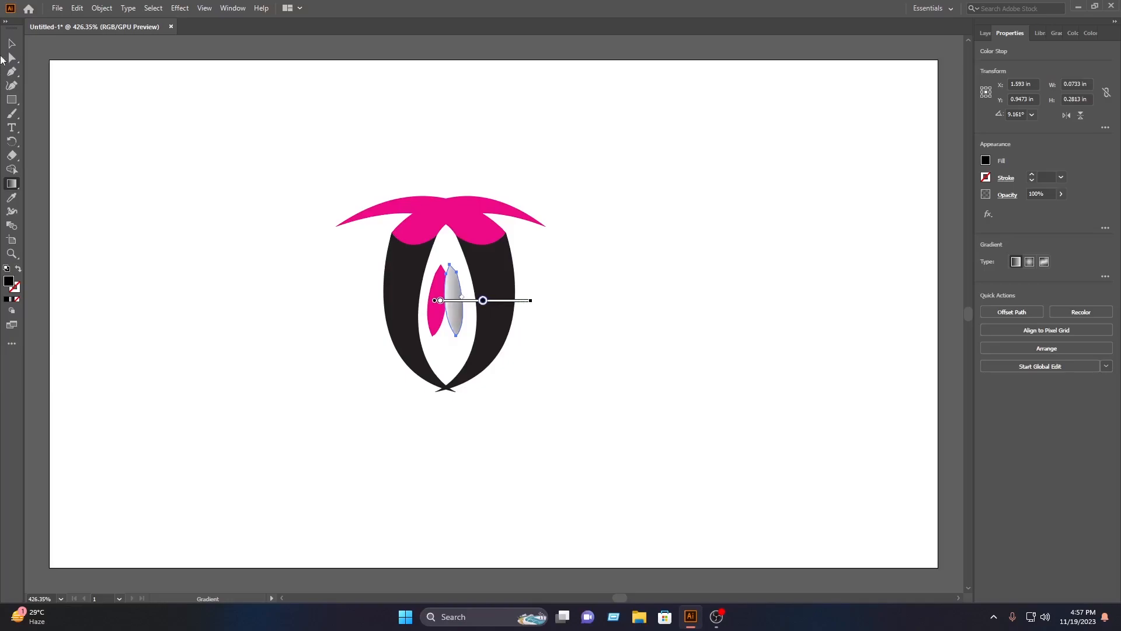
{"action": "left_click", "coordinate": [13, 45]}
{"action": "left_click", "coordinate": [288, 105]}
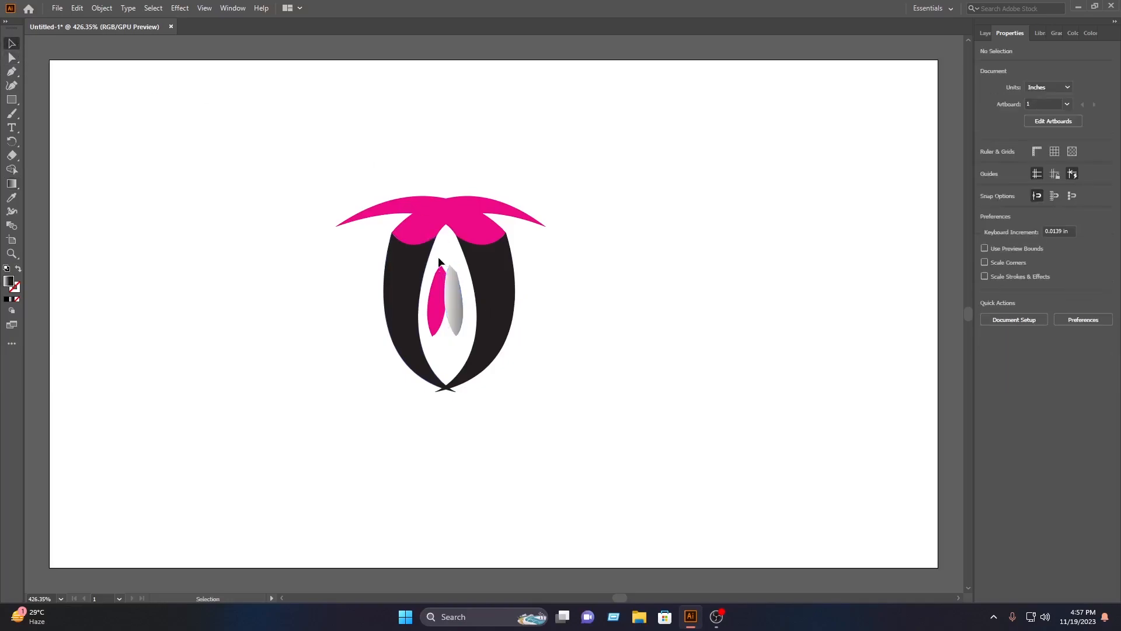
Fill the left petal with a white-to-black linear gradient and stretch it to the right beyond the petal.
{"action": "left_click", "coordinate": [430, 298]}
{"action": "left_click", "coordinate": [12, 184]}
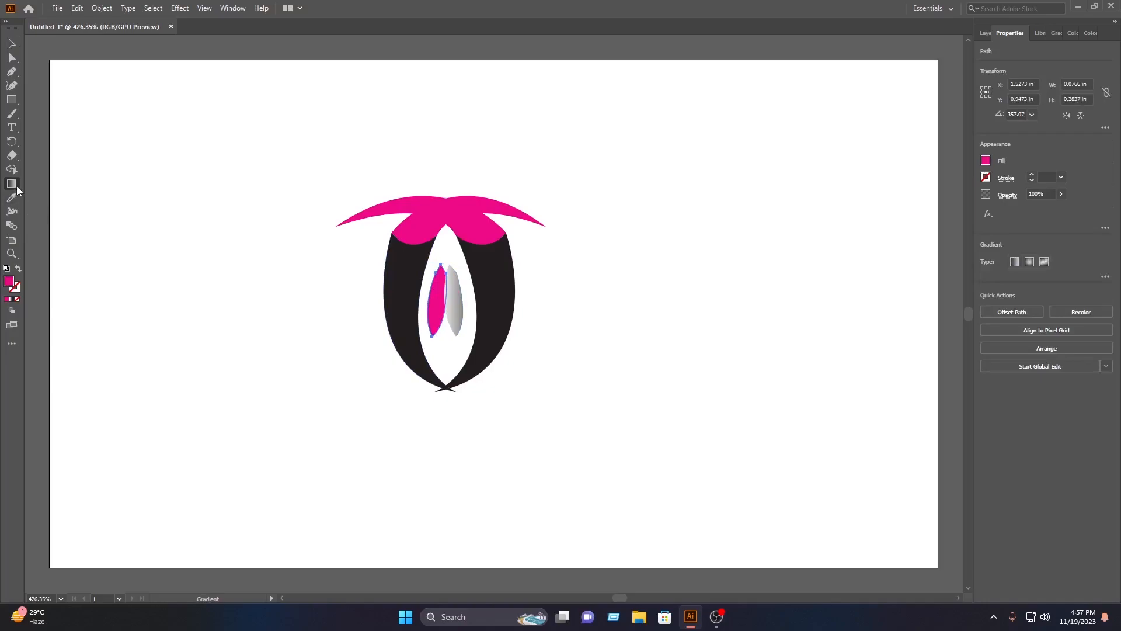
{"action": "left_click", "coordinate": [433, 304]}
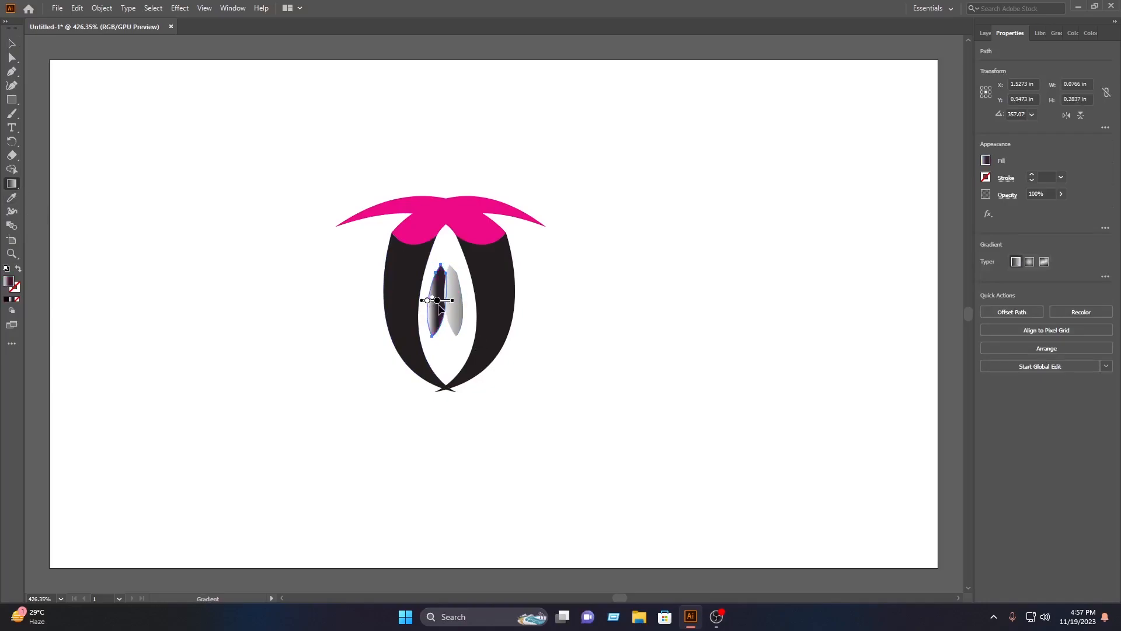
{"action": "mouse_move", "coordinate": [451, 301]}
{"action": "left_mouse_down"}
{"action": "mouse_move", "coordinate": [504, 301]}
{"action": "mouse_move", "coordinate": [473, 303]}
{"action": "left_mouse_up"}
{"action": "left_click", "coordinate": [488, 301]}
{"action": "left_click", "coordinate": [8, 43]}
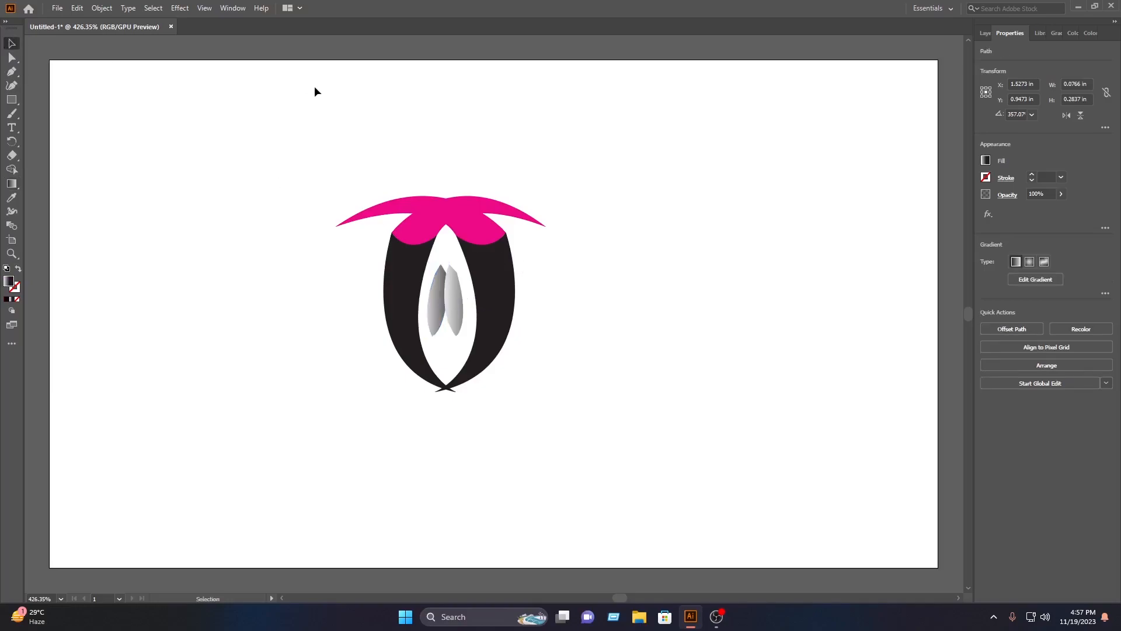
{"action": "left_click", "coordinate": [315, 90]}
Apply a horizontal linear gradient to the right black half and add a cyan color stop near its outer edge.
{"action": "left_click", "coordinate": [496, 288]}
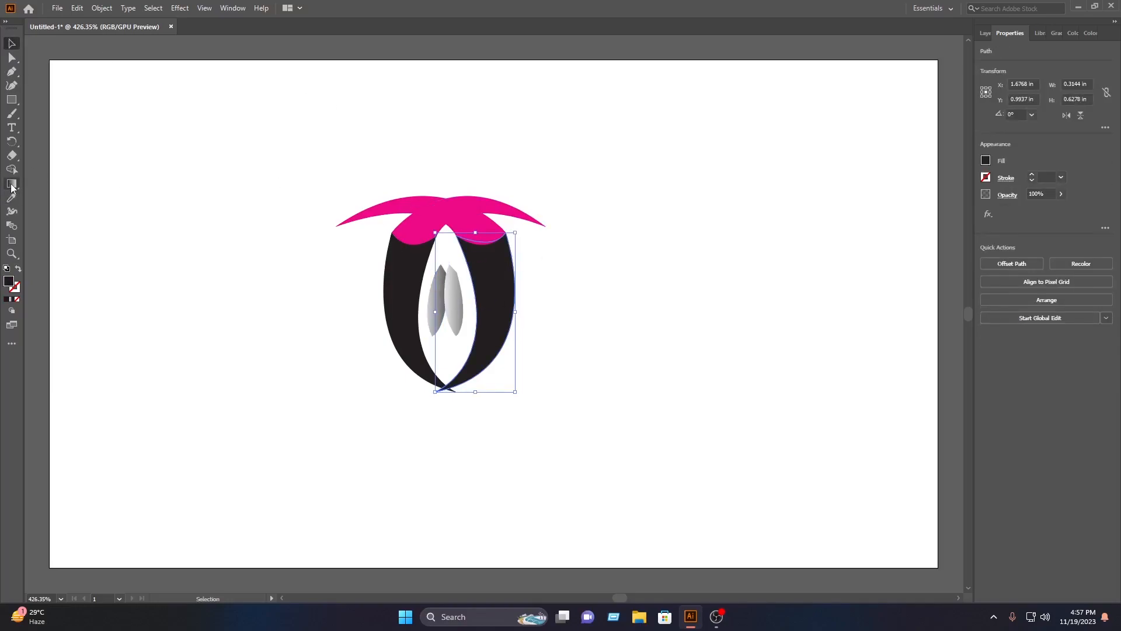
{"action": "left_click", "coordinate": [11, 184]}
{"action": "left_click_drag", "start_coordinate": [435, 312], "coordinate": [522, 312]}
{"action": "left_click", "coordinate": [505, 313]}
{"action": "left_click", "coordinate": [986, 162]}
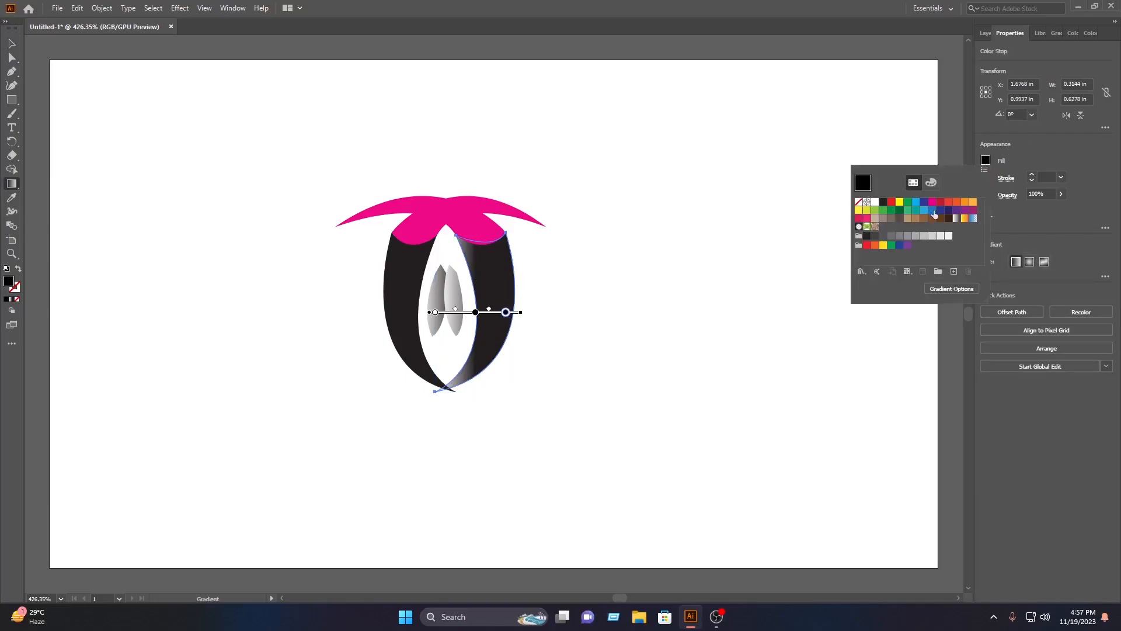
{"action": "left_click", "coordinate": [916, 203]}
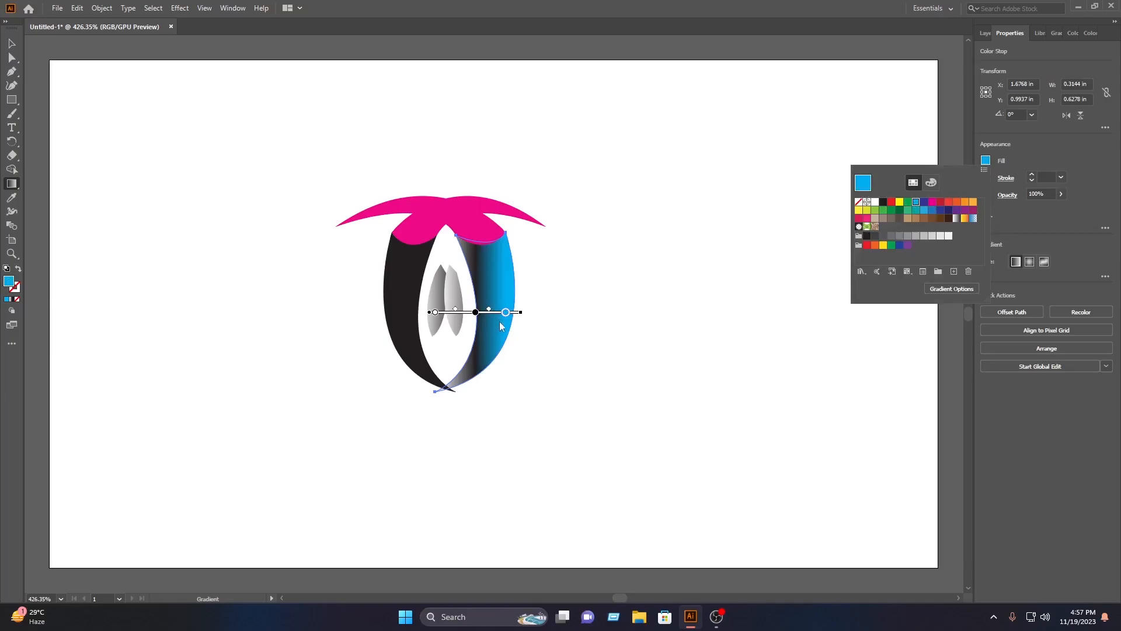
{"action": "key", "text": "Escape"}
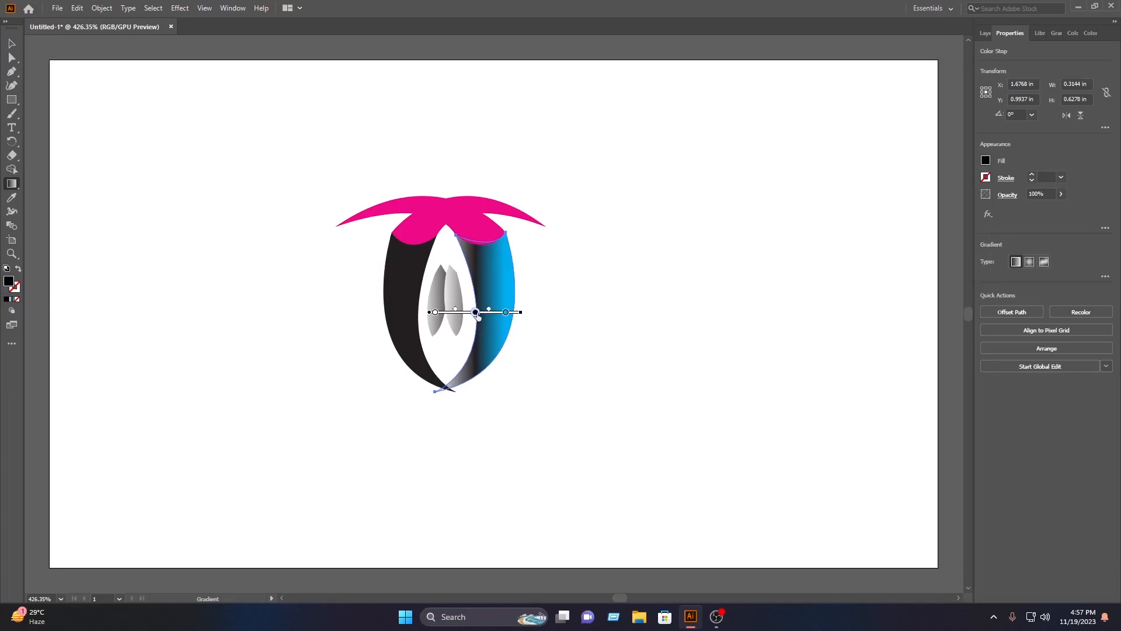
Remove the right half's black color stop, recolor its white stop magenta, and slide that stop close to the cyan one.
{"action": "left_click_drag", "start_coordinate": [475, 313], "coordinate": [442, 319]}
{"action": "left_click", "coordinate": [435, 313]}
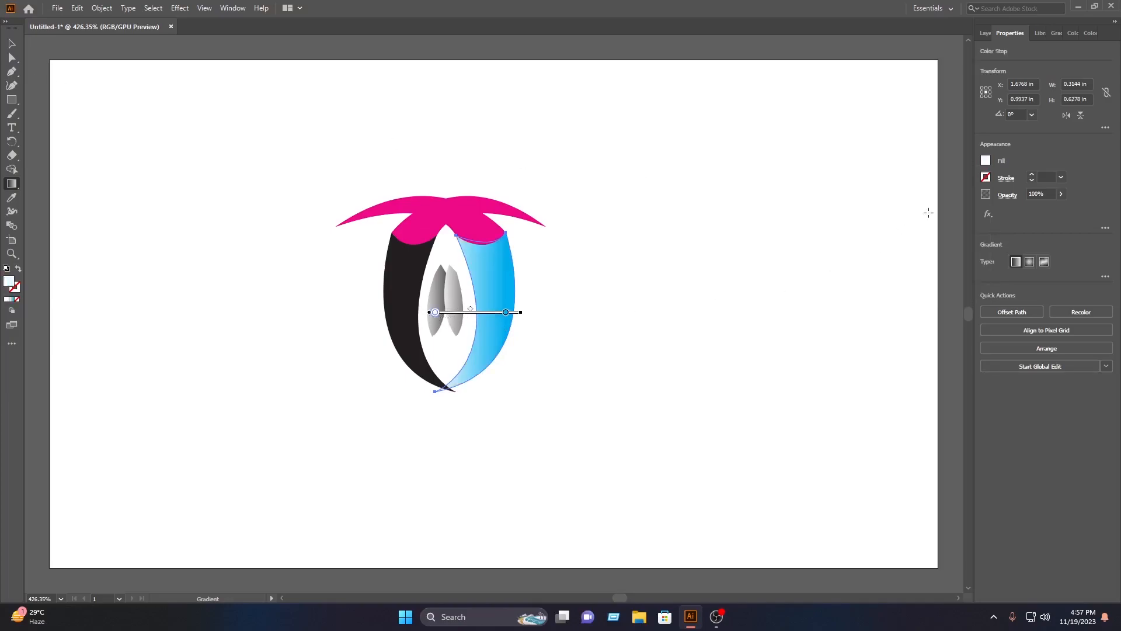
{"action": "left_click", "coordinate": [987, 162]}
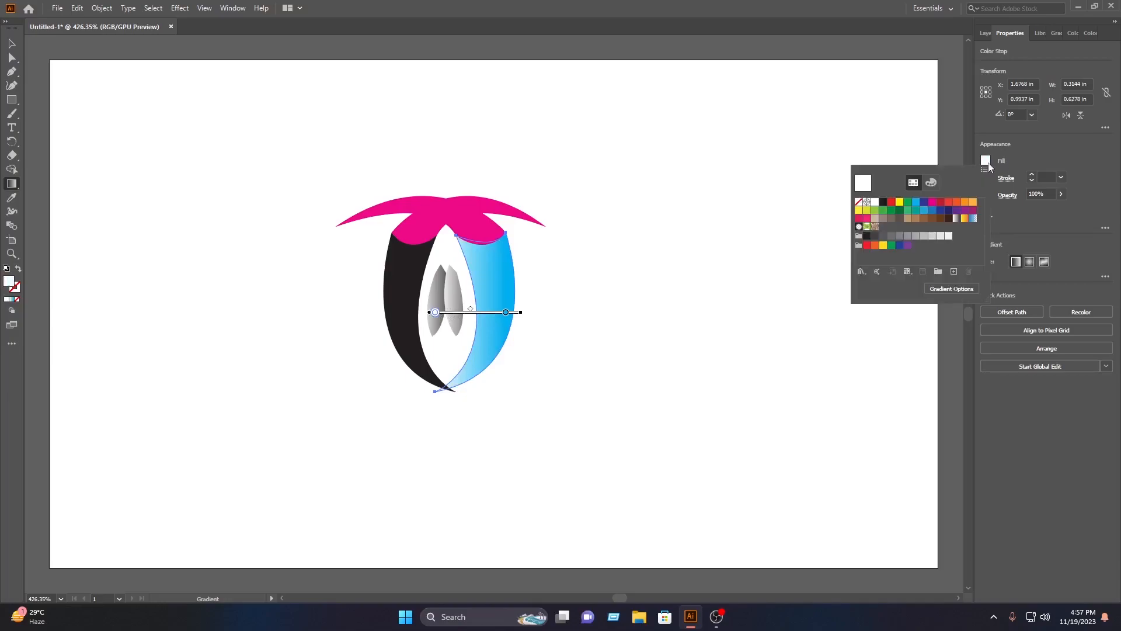
{"action": "left_click", "coordinate": [932, 202]}
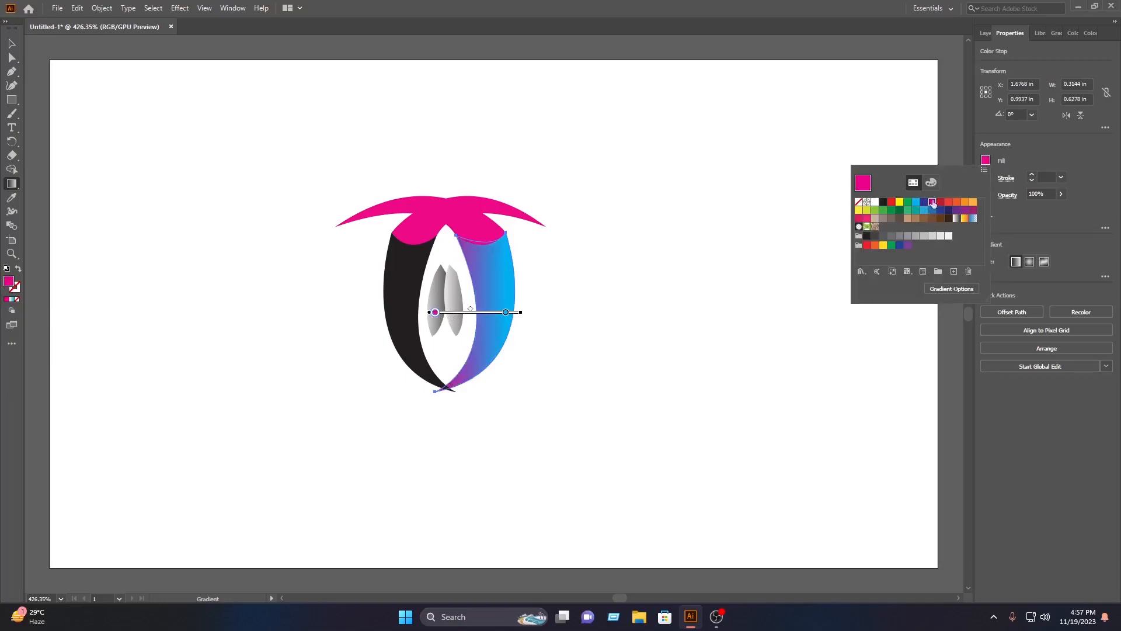
{"action": "left_click", "coordinate": [434, 313]}
{"action": "left_click_drag", "start_coordinate": [435, 311], "coordinate": [483, 311]}
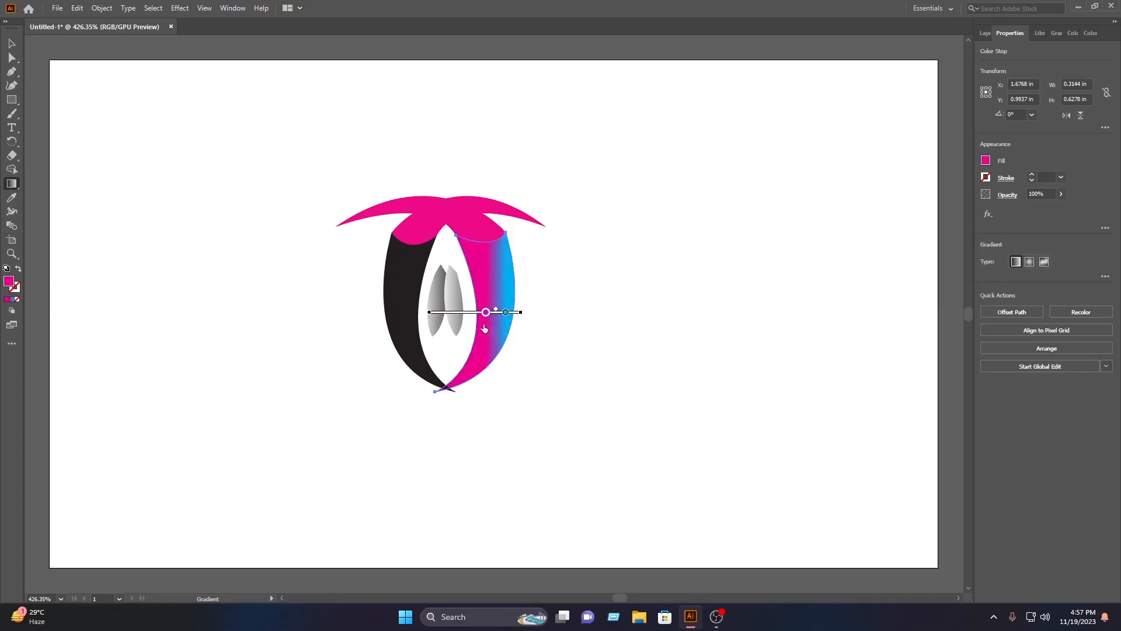
{"action": "left_click", "coordinate": [11, 43]}
{"action": "left_click", "coordinate": [206, 87]}
Apply the magenta-to-cyan gradient to the left black half and shift both color stops left so the blend crosses the shape.
{"action": "left_click", "coordinate": [391, 305]}
{"action": "left_click", "coordinate": [12, 183]}
{"action": "left_click", "coordinate": [412, 291]}
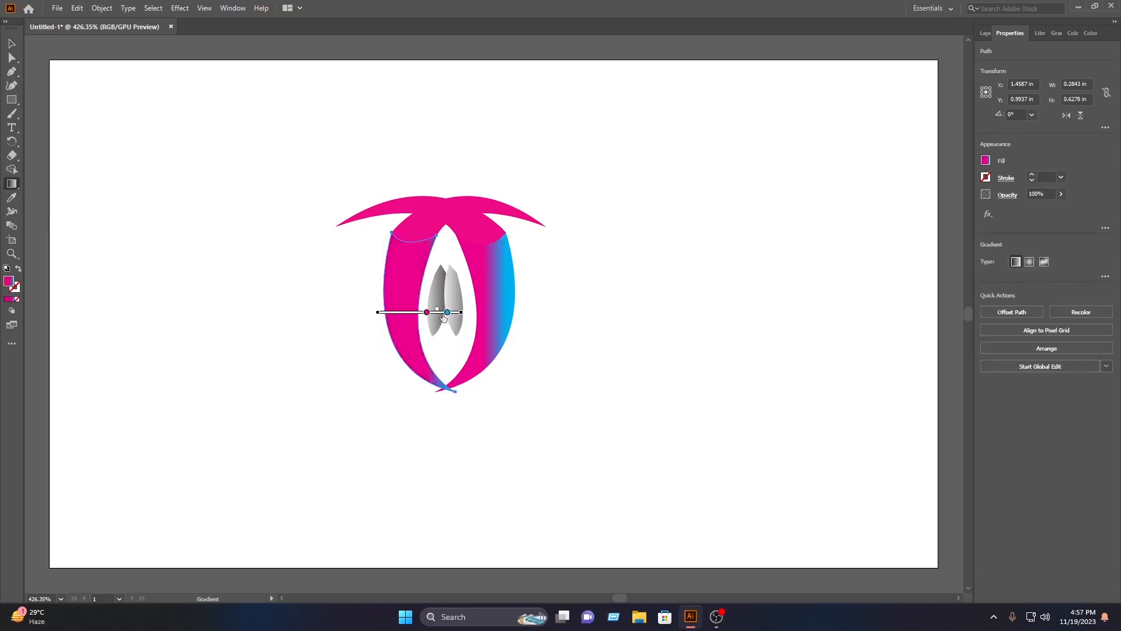
{"action": "mouse_move", "coordinate": [427, 313]}
{"action": "left_mouse_down"}
{"action": "mouse_move", "coordinate": [392, 313]}
{"action": "mouse_move", "coordinate": [448, 318]}
{"action": "mouse_move", "coordinate": [428, 317]}
{"action": "left_mouse_up"}
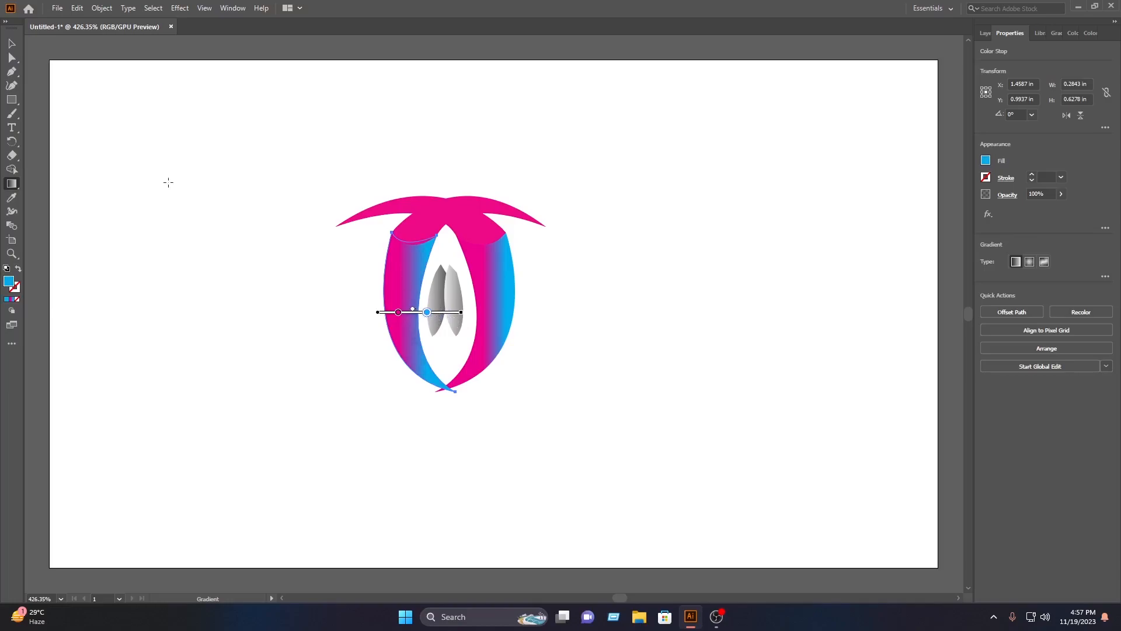
{"action": "left_click", "coordinate": [11, 43]}
{"action": "left_click", "coordinate": [180, 78]}
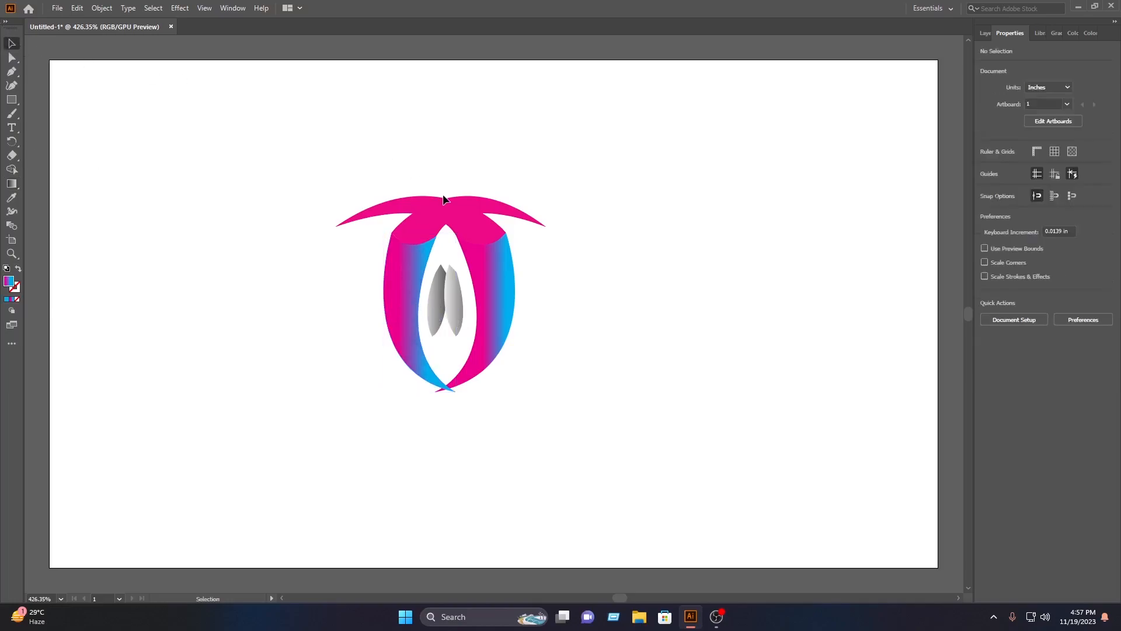
Fill the top magenta leaf pointing left with a linear gradient and recolor its cyan stop dark blue.
{"action": "left_click", "coordinate": [470, 232]}
{"action": "left_click", "coordinate": [12, 183]}
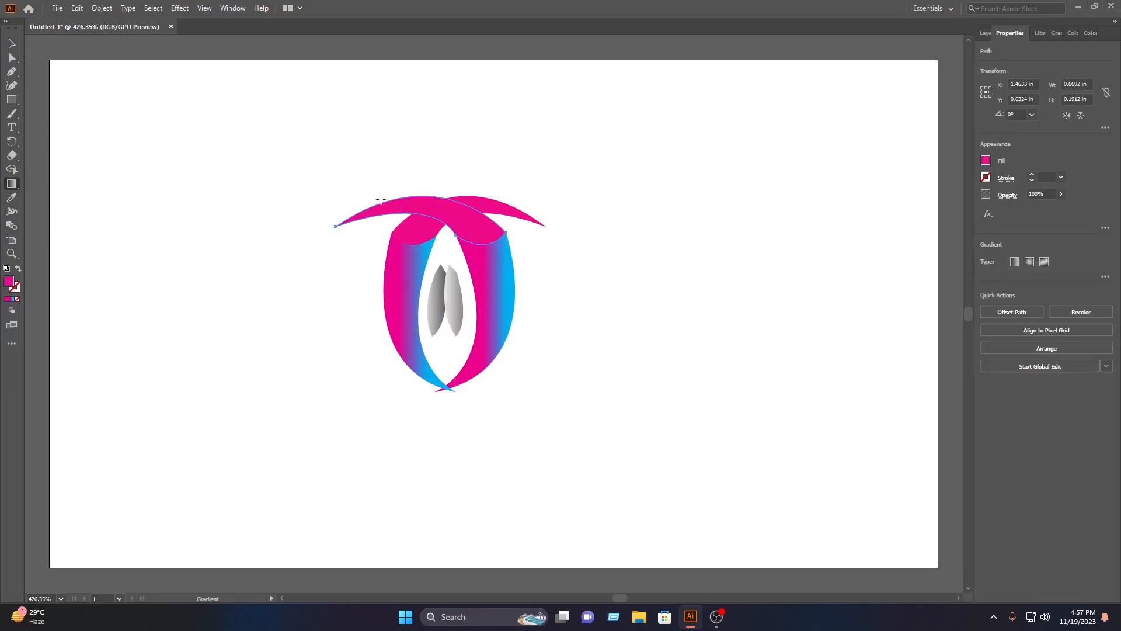
{"action": "left_click", "coordinate": [418, 204]}
{"action": "left_click", "coordinate": [438, 221]}
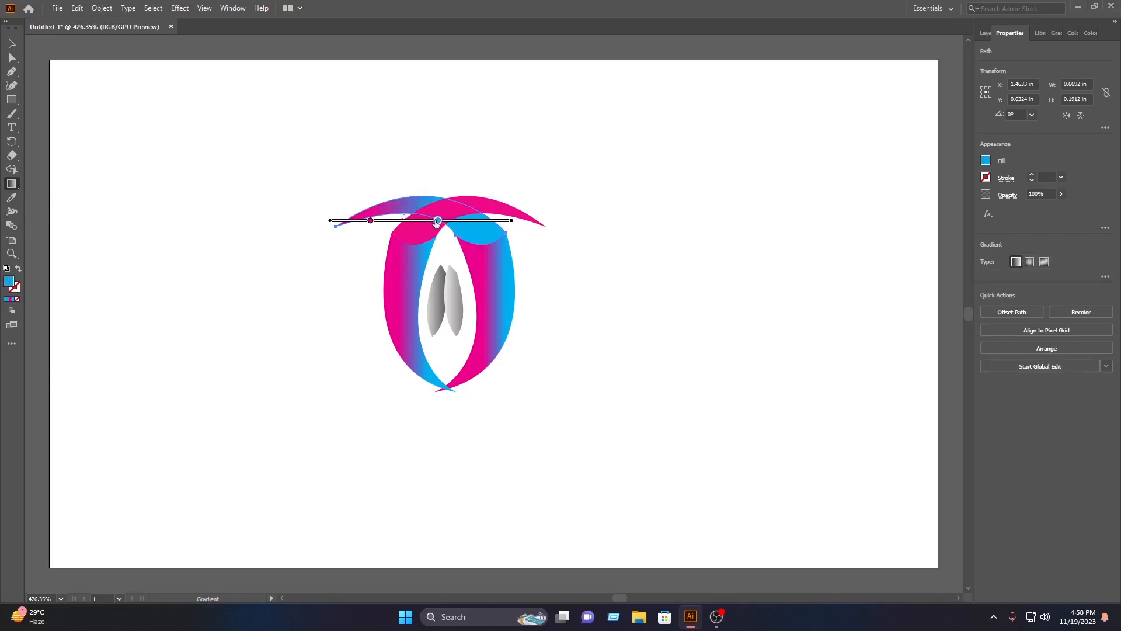
{"action": "left_click", "coordinate": [986, 161]}
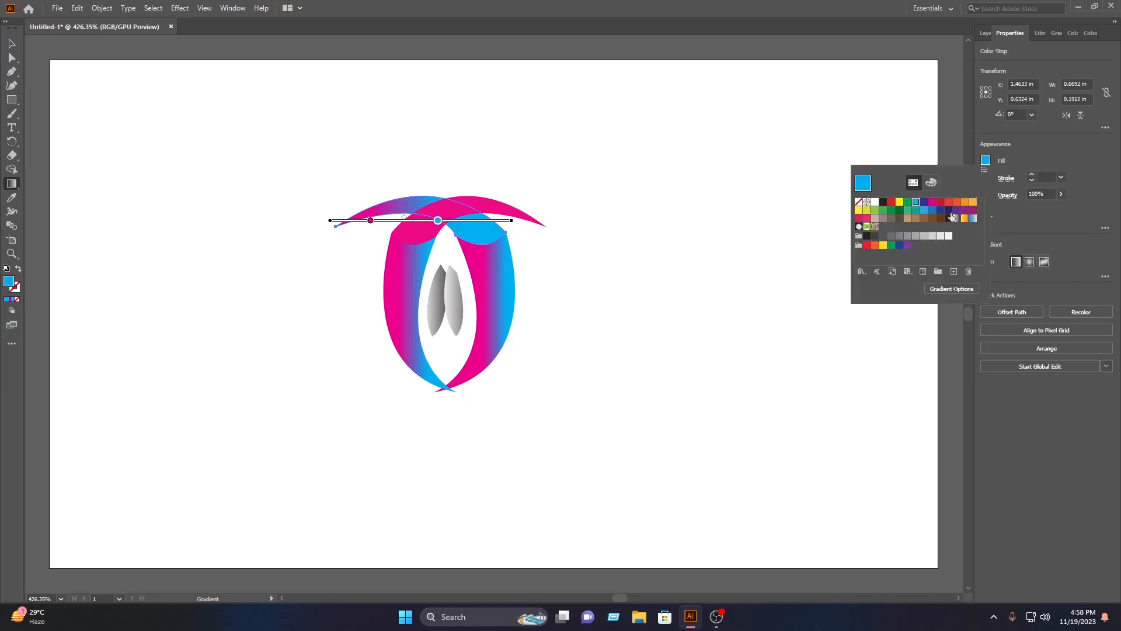
{"action": "left_click", "coordinate": [925, 203]}
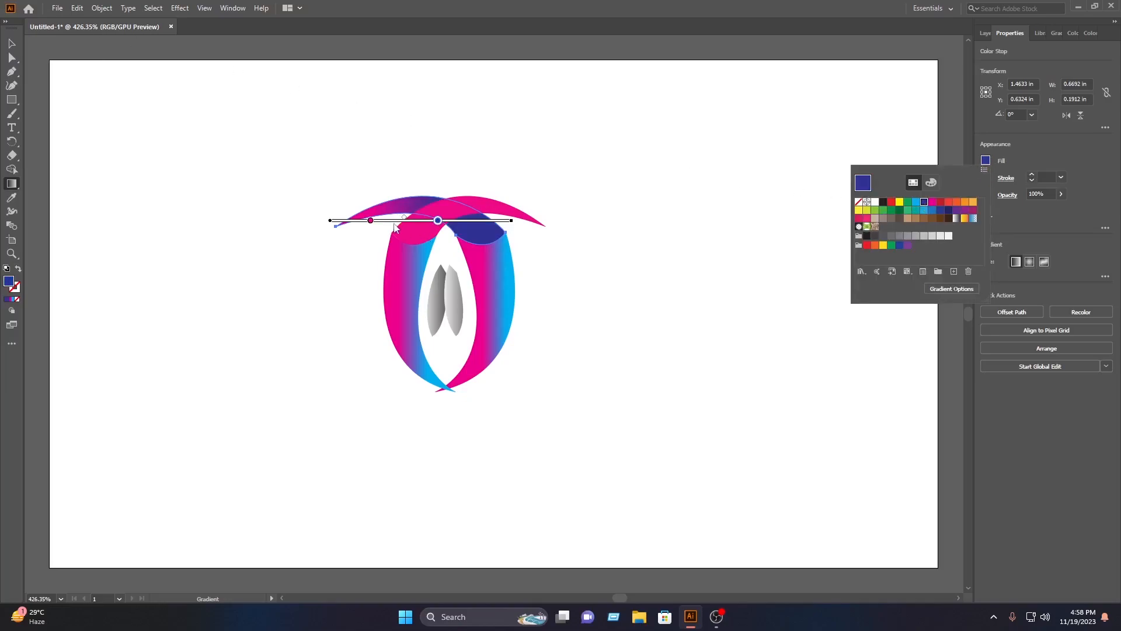
{"action": "left_click", "coordinate": [505, 210]}
{"action": "left_click", "coordinate": [11, 45]}
{"action": "left_click", "coordinate": [270, 117]}
Fill the top leaf pointing right with the magenta-to-dark-blue gradient and slide its color stops to adjust the blend.
{"action": "left_click", "coordinate": [494, 210]}
{"action": "left_click", "coordinate": [12, 183]}
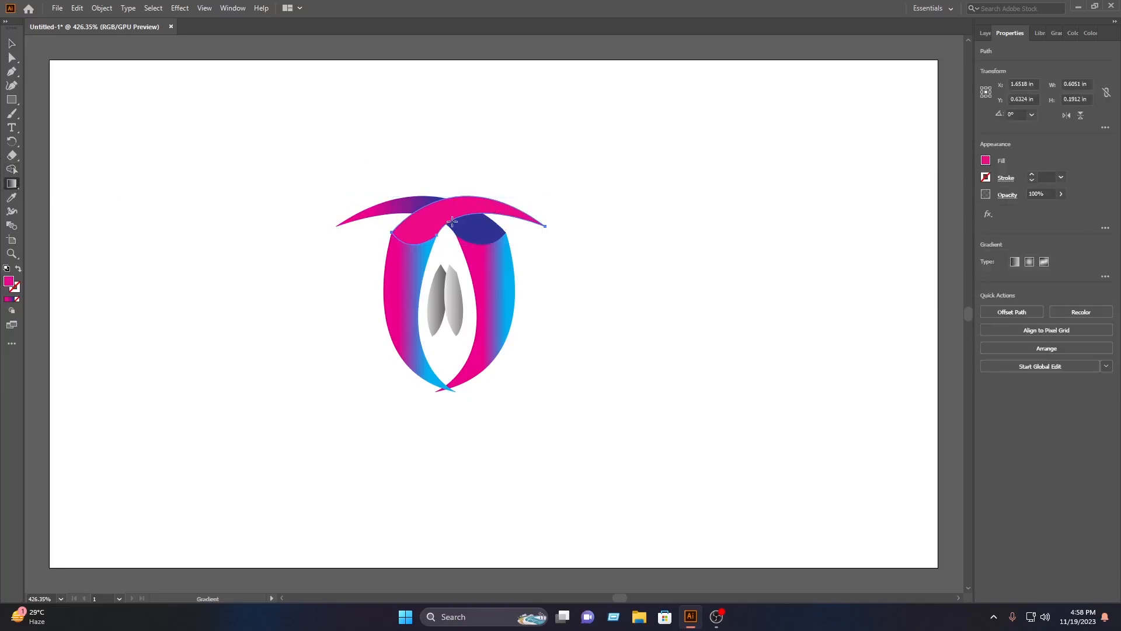
{"action": "left_click", "coordinate": [444, 219]}
{"action": "left_click_drag", "start_coordinate": [485, 225], "coordinate": [492, 225]}
{"action": "left_click_drag", "start_coordinate": [423, 221], "coordinate": [441, 222]}
{"action": "left_click", "coordinate": [12, 43]}
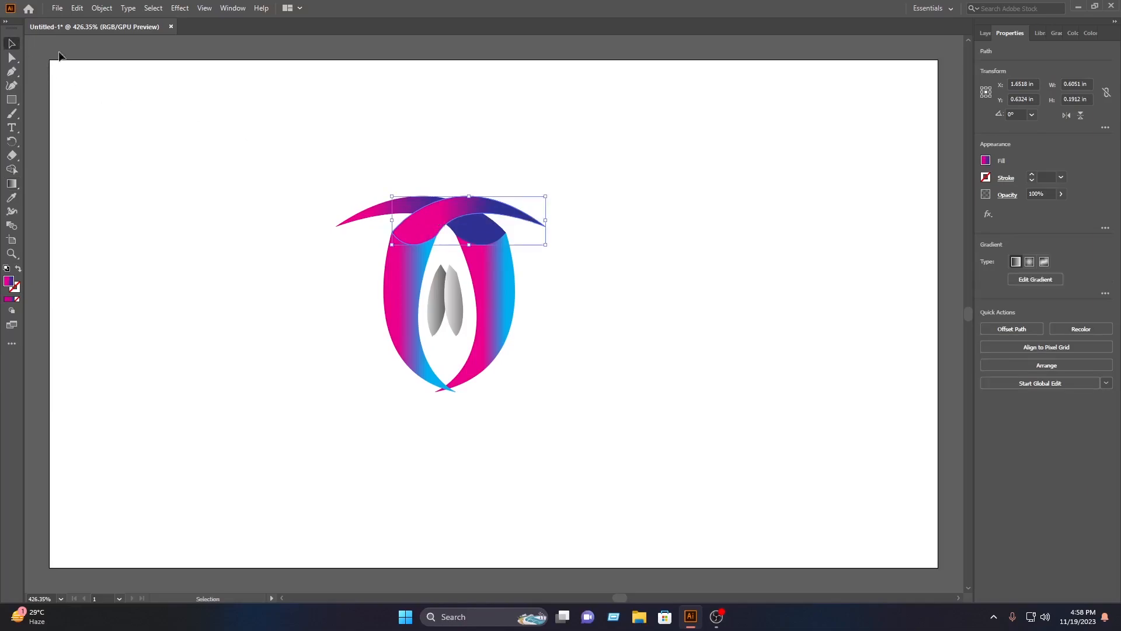
{"action": "left_click", "coordinate": [426, 197]}
Change the black color stop of the right petal's gradient to dark red.
{"action": "left_click", "coordinate": [456, 304]}
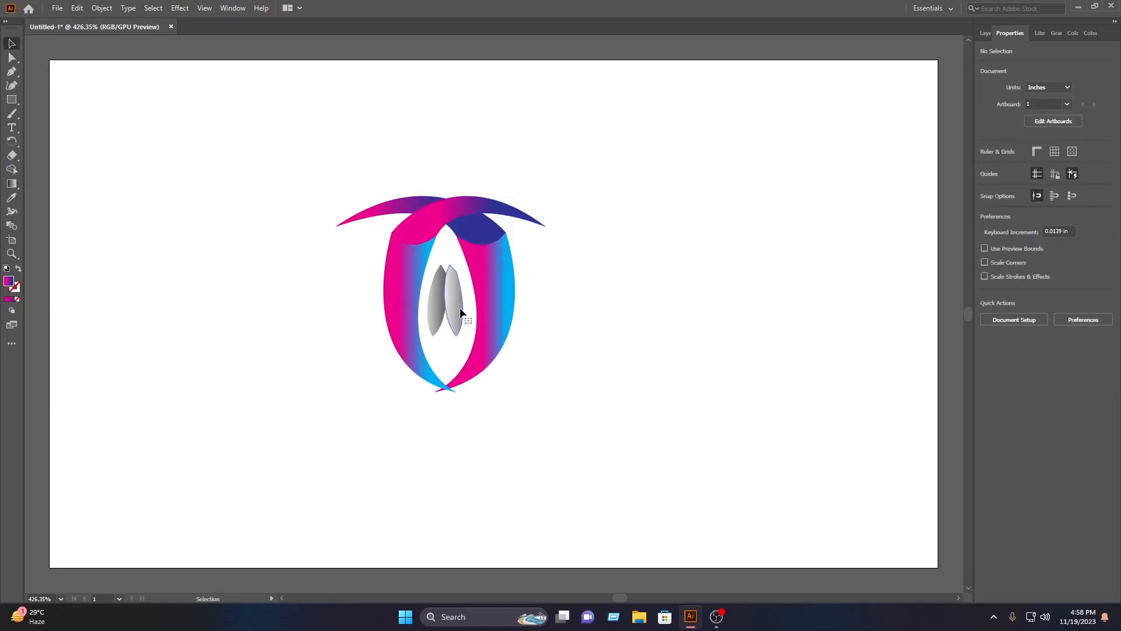
{"action": "left_click", "coordinate": [11, 183]}
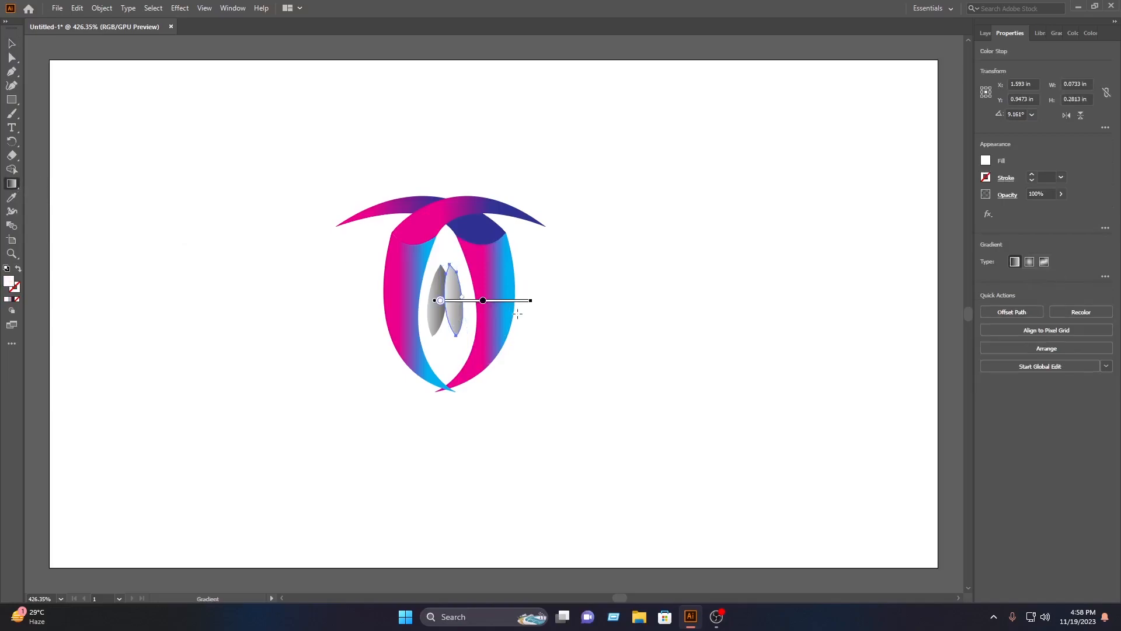
{"action": "left_click", "coordinate": [482, 301]}
{"action": "left_click", "coordinate": [986, 161]}
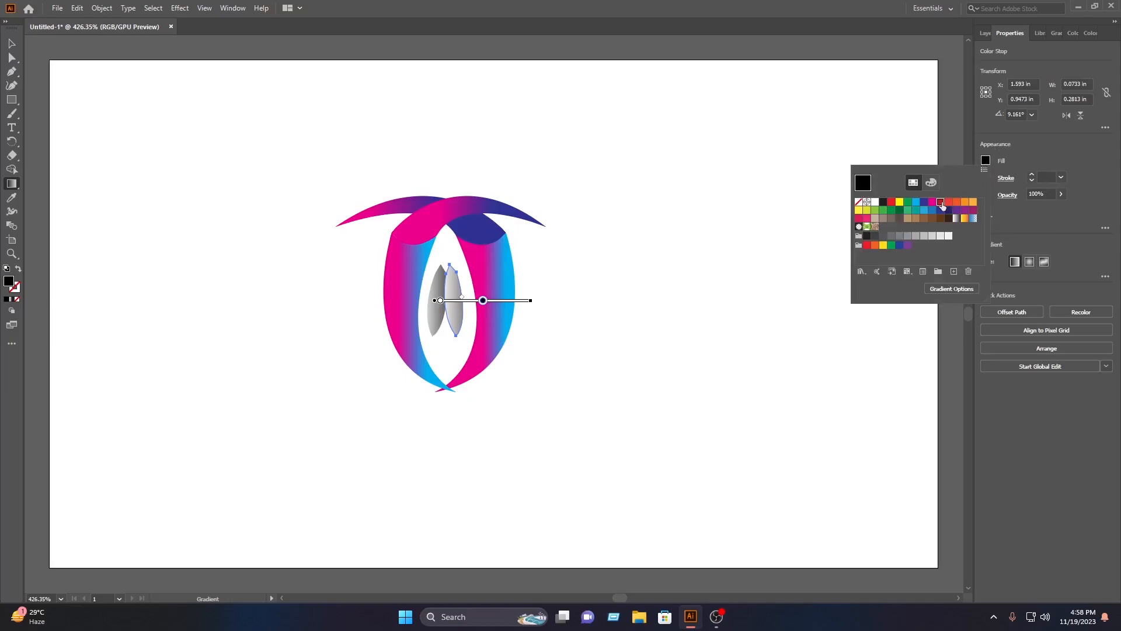
{"action": "left_click", "coordinate": [941, 201]}
{"action": "left_click", "coordinate": [484, 300]}
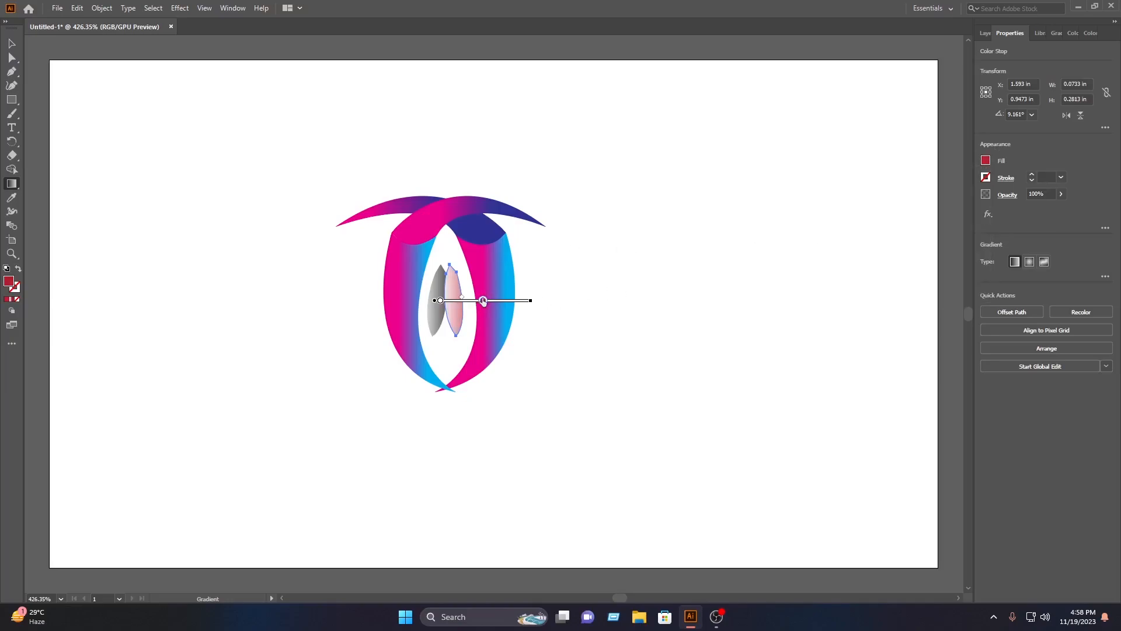
Slide the right petal's dark red gradient stop inward, and give the left petal's gradient a dark red stop at the petal's edge.
{"action": "left_click_drag", "start_coordinate": [483, 301], "coordinate": [464, 306]}
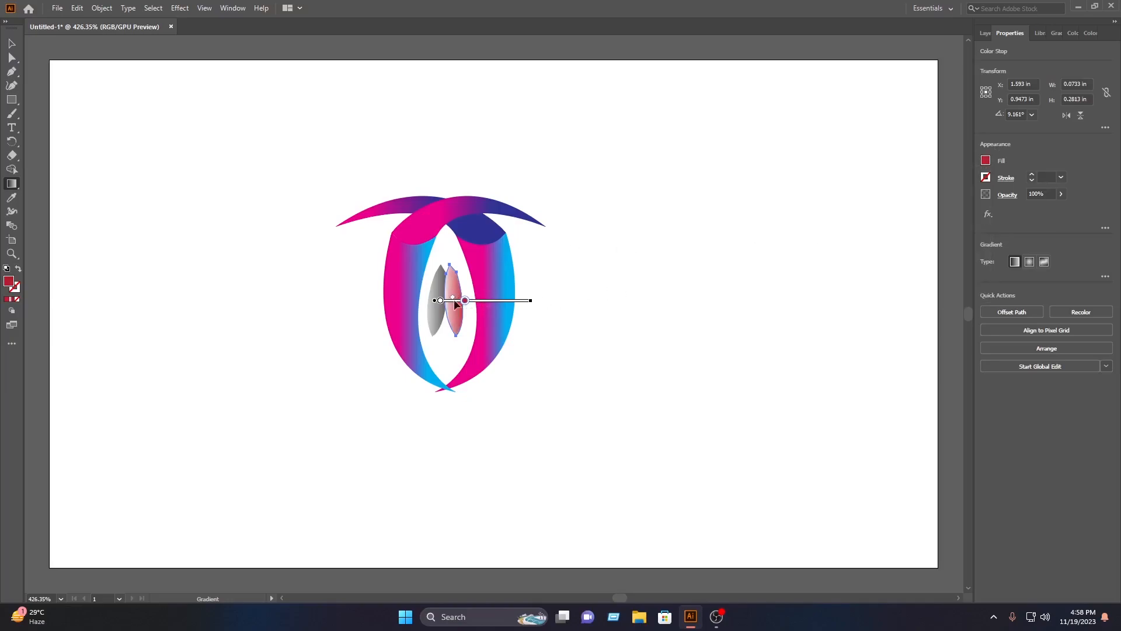
{"action": "left_click", "coordinate": [12, 44]}
{"action": "left_click", "coordinate": [421, 308]}
{"action": "left_click", "coordinate": [430, 297]}
{"action": "left_click", "coordinate": [13, 184]}
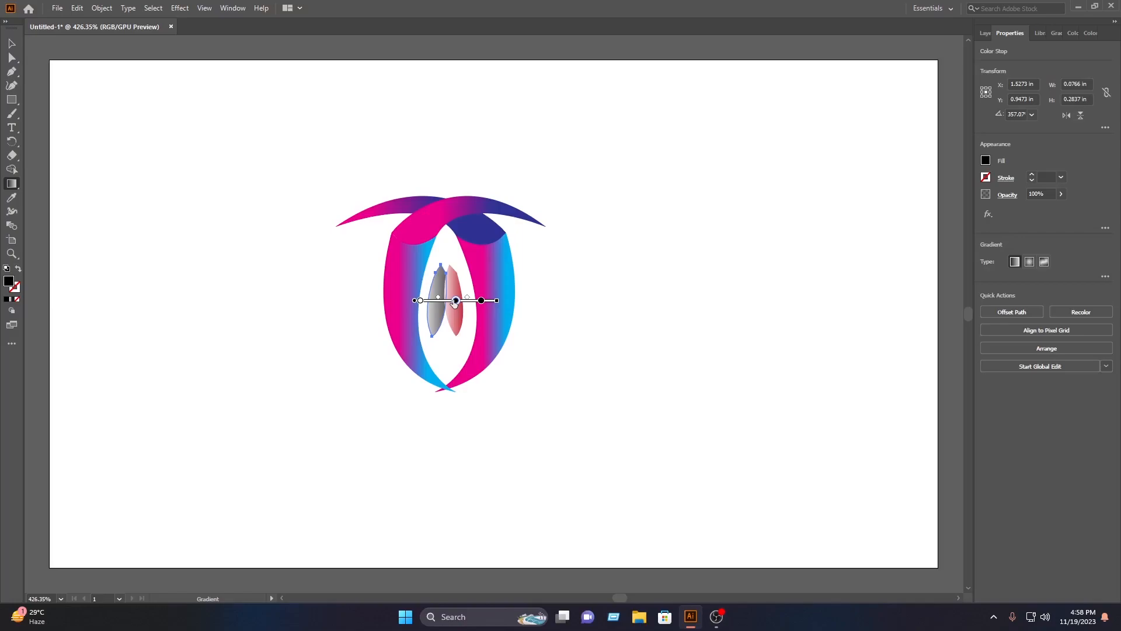
{"action": "left_click_drag", "start_coordinate": [456, 300], "coordinate": [481, 301]}
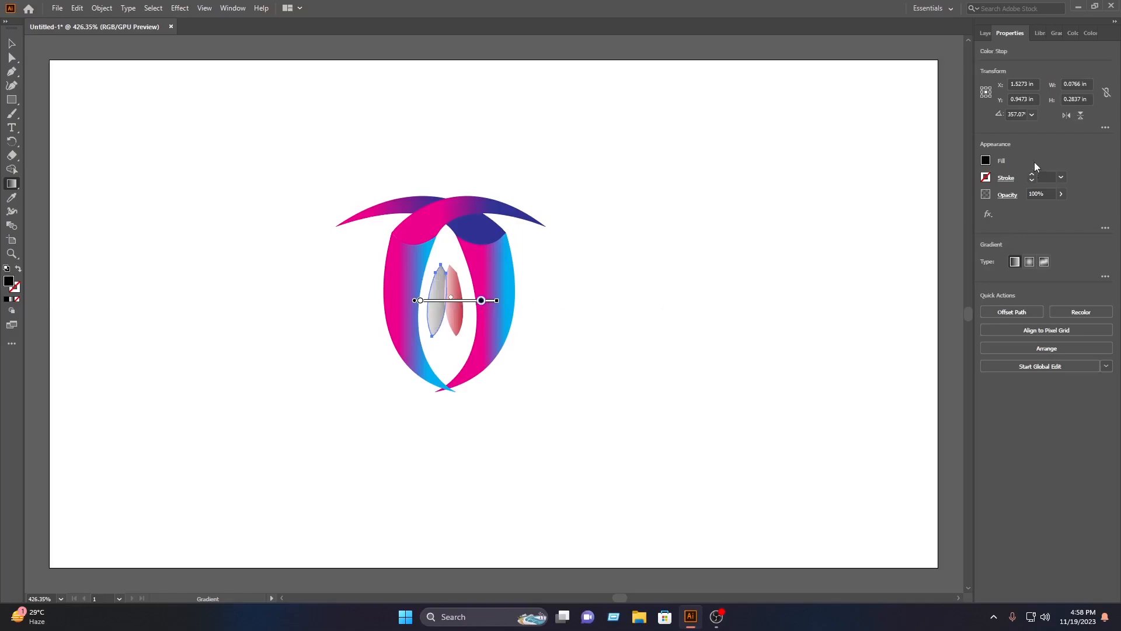
{"action": "left_click", "coordinate": [987, 162]}
{"action": "left_click", "coordinate": [941, 202]}
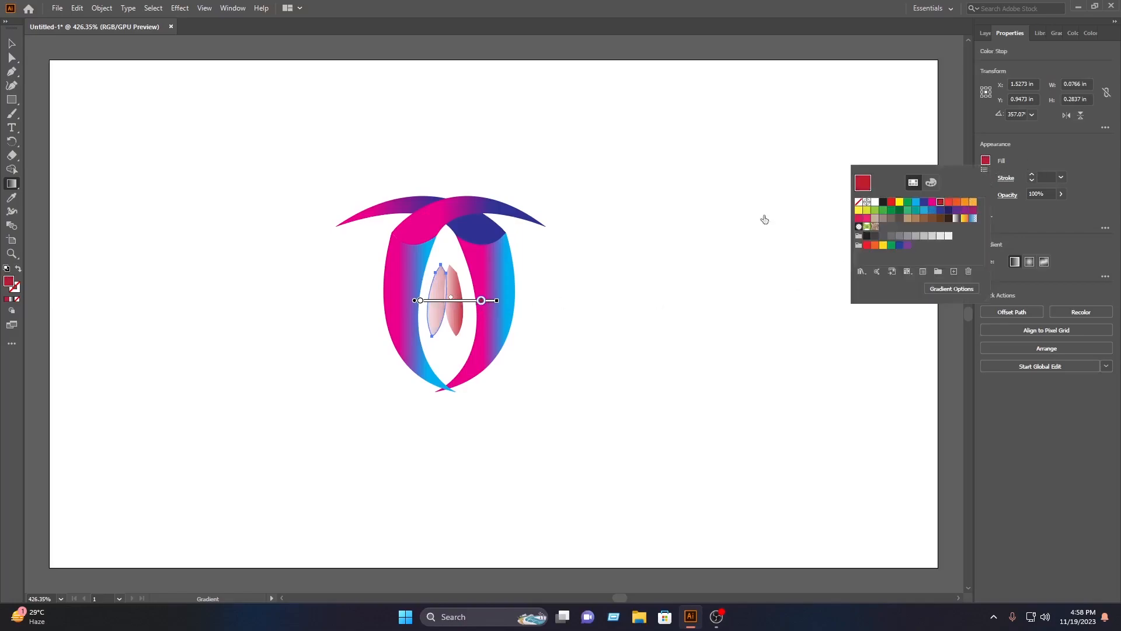
{"action": "left_click", "coordinate": [481, 301]}
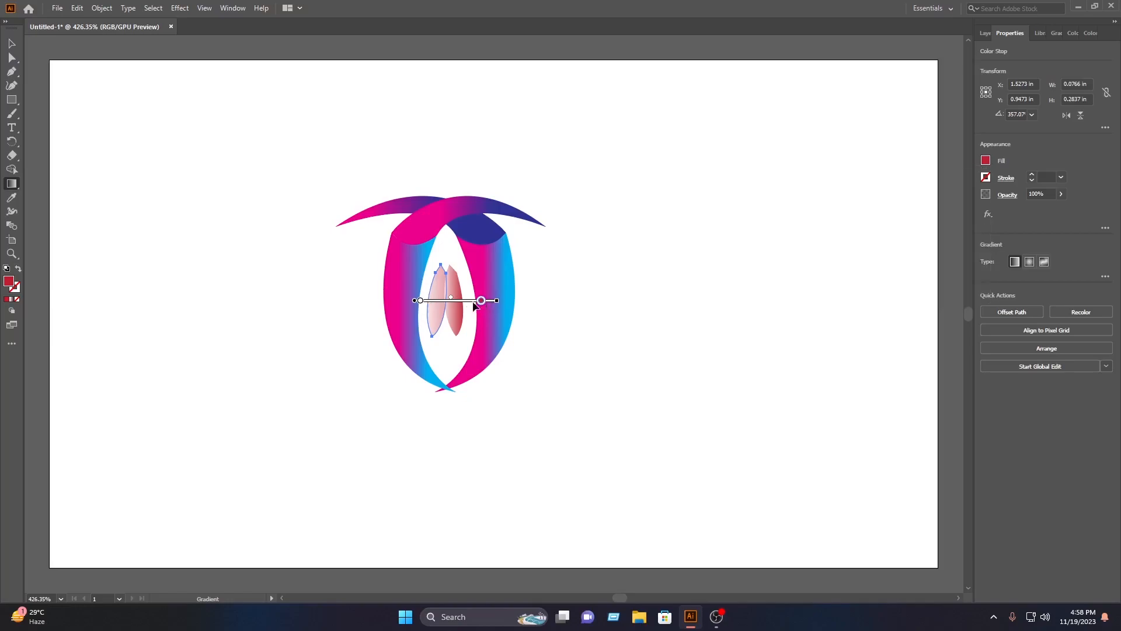
{"action": "left_click_drag", "start_coordinate": [479, 303], "coordinate": [447, 311]}
Select the whole logo, scale it up proportionally to nearly the artboard's height, and position it around the artboard's center.
{"action": "left_click", "coordinate": [11, 44]}
{"action": "left_click_drag", "start_coordinate": [723, 439], "coordinate": [337, 185]}
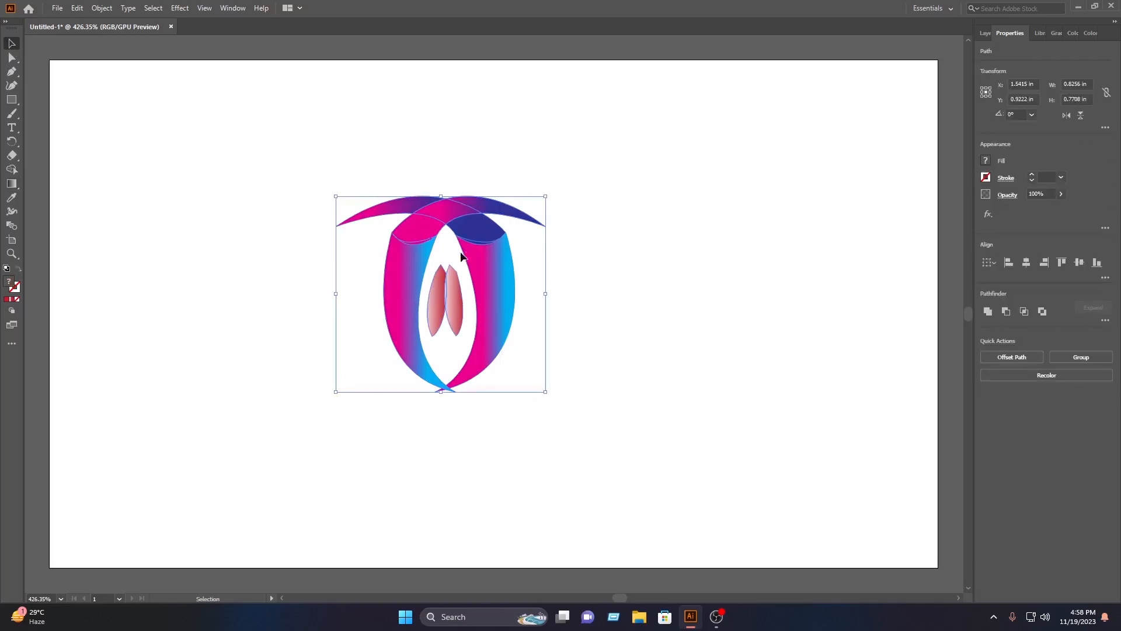
{"action": "left_click_drag", "start_coordinate": [546, 196], "coordinate": [692, 60]}
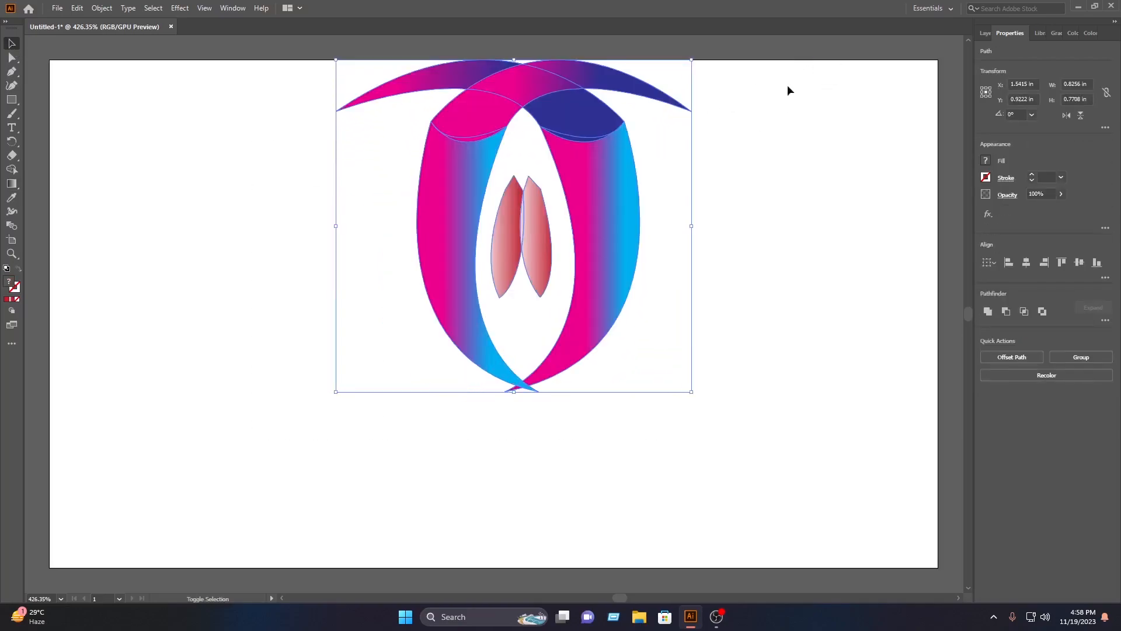
{"action": "left_click_drag", "start_coordinate": [630, 172], "coordinate": [617, 290]}
{"action": "left_click_drag", "start_coordinate": [687, 174], "coordinate": [806, 60]}
{"action": "left_click_drag", "start_coordinate": [706, 221], "coordinate": [679, 263]}
{"action": "left_click", "coordinate": [829, 201]}
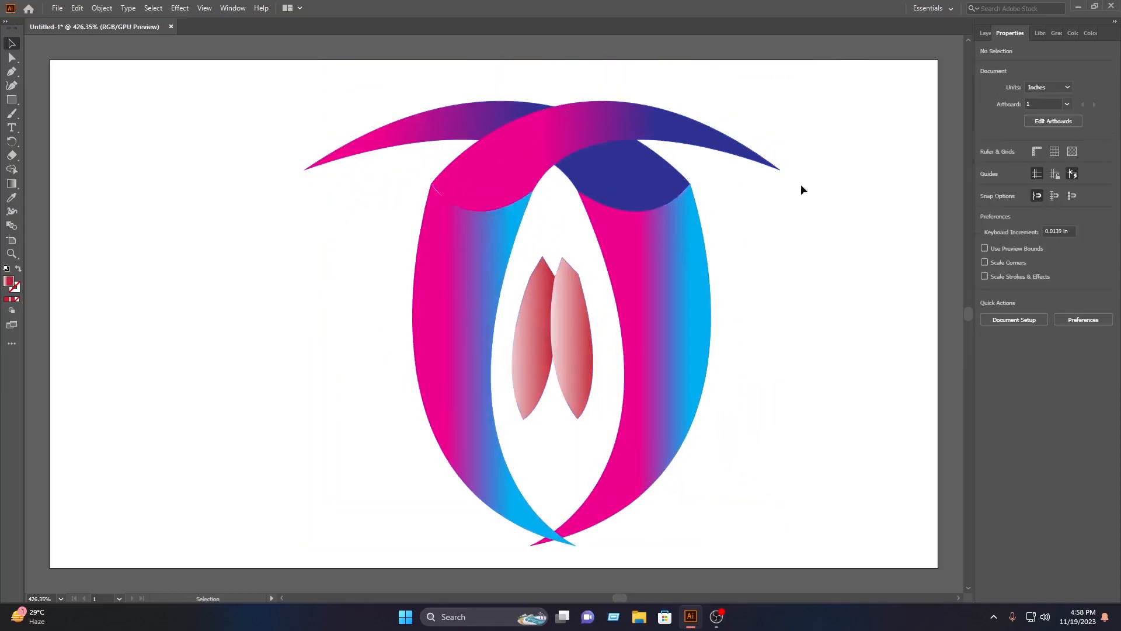
Export the artwork to the Desktop as a PNG file named gfd.
{"action": "left_click", "coordinate": [53, 8]}
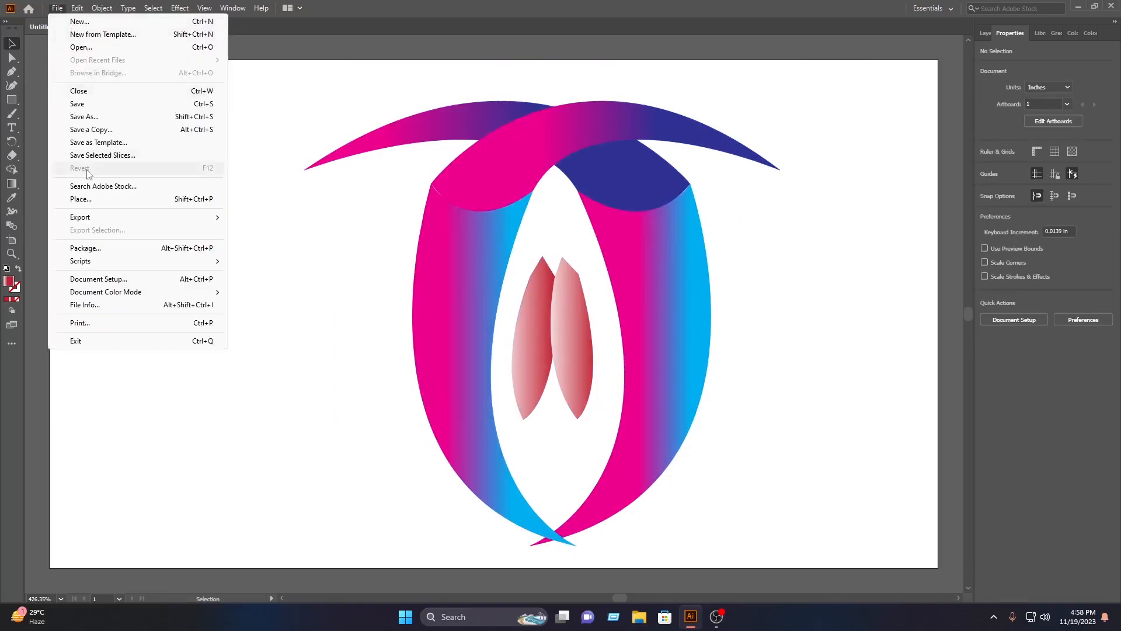
{"action": "left_click", "coordinate": [262, 232]}
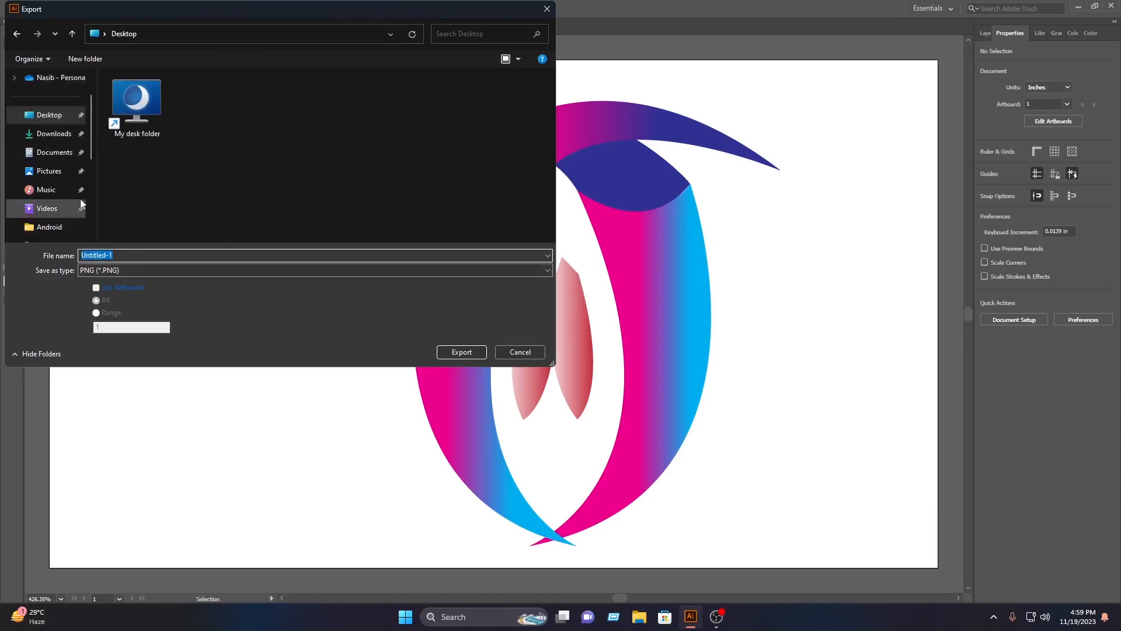
{"action": "type", "text": "gfd"}
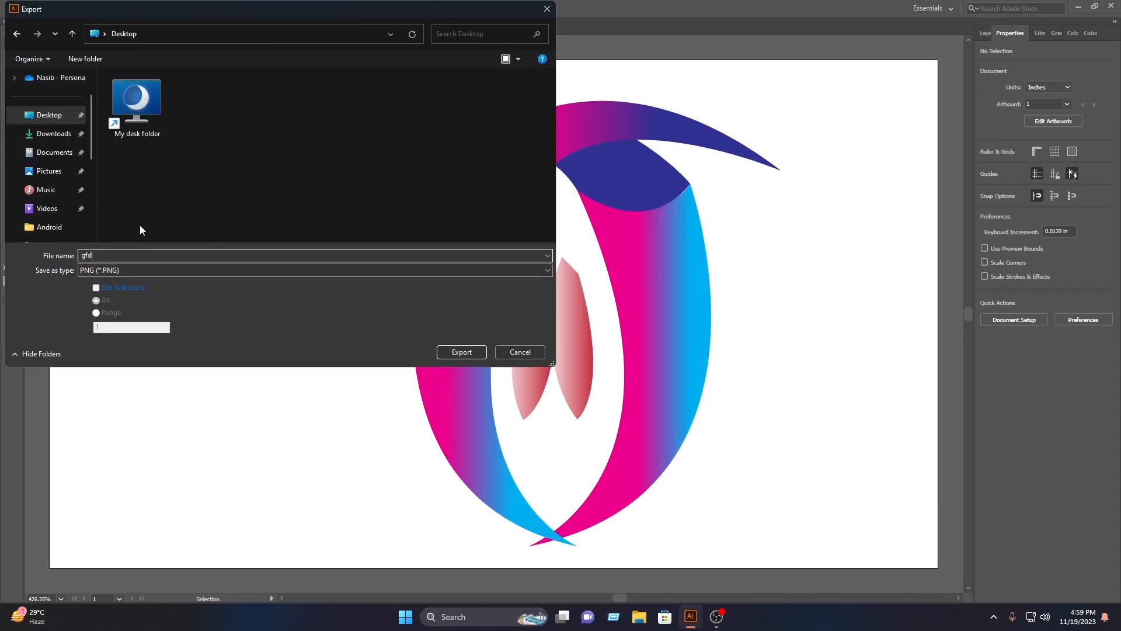
{"action": "left_click", "coordinate": [138, 270]}
{"action": "left_click", "coordinate": [118, 353]}
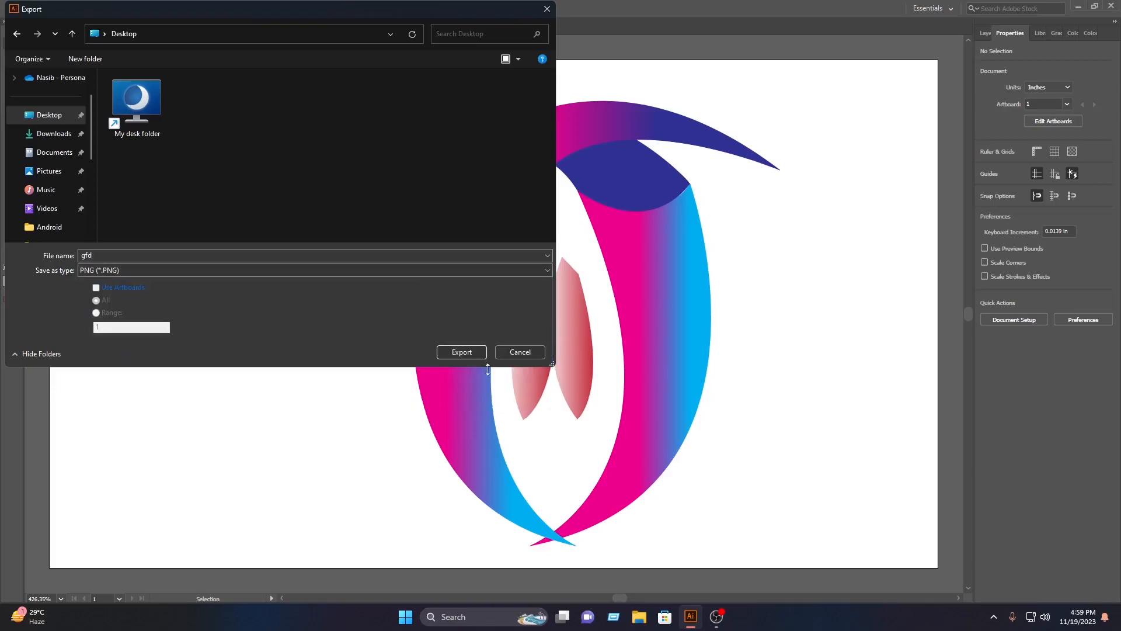
{"action": "left_click", "coordinate": [461, 351]}
Set the PNG export to High (300 ppi) resolution with a transparent background and finish the export.
{"action": "left_click", "coordinate": [570, 302]}
{"action": "left_click", "coordinate": [561, 341]}
{"action": "left_click", "coordinate": [587, 386]}
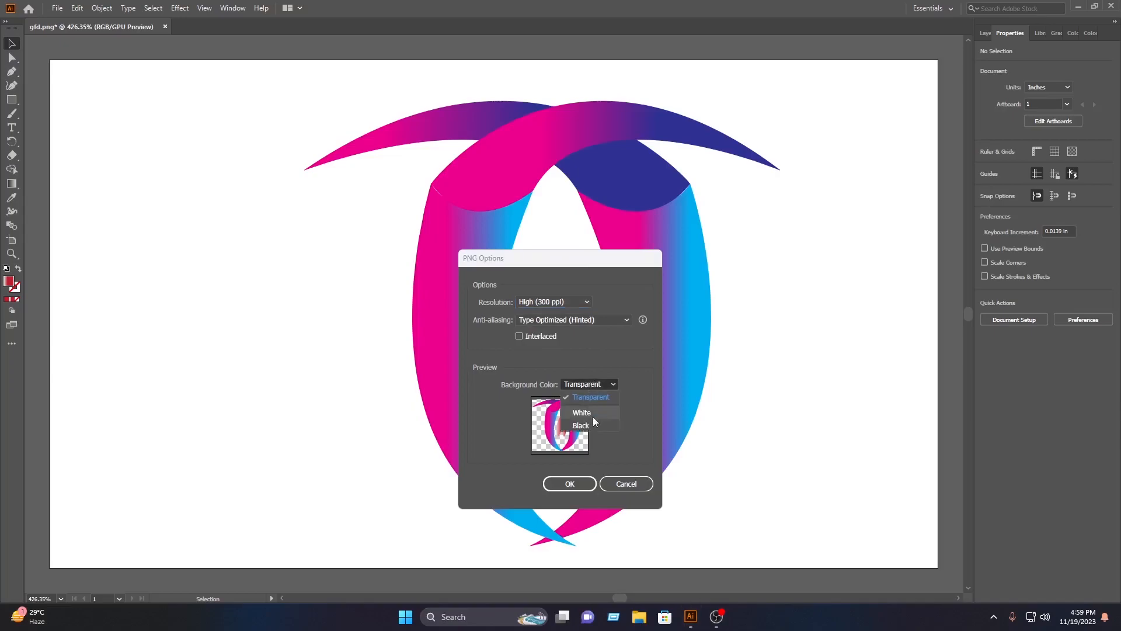
{"action": "left_click", "coordinate": [587, 400]}
{"action": "left_click", "coordinate": [571, 483]}
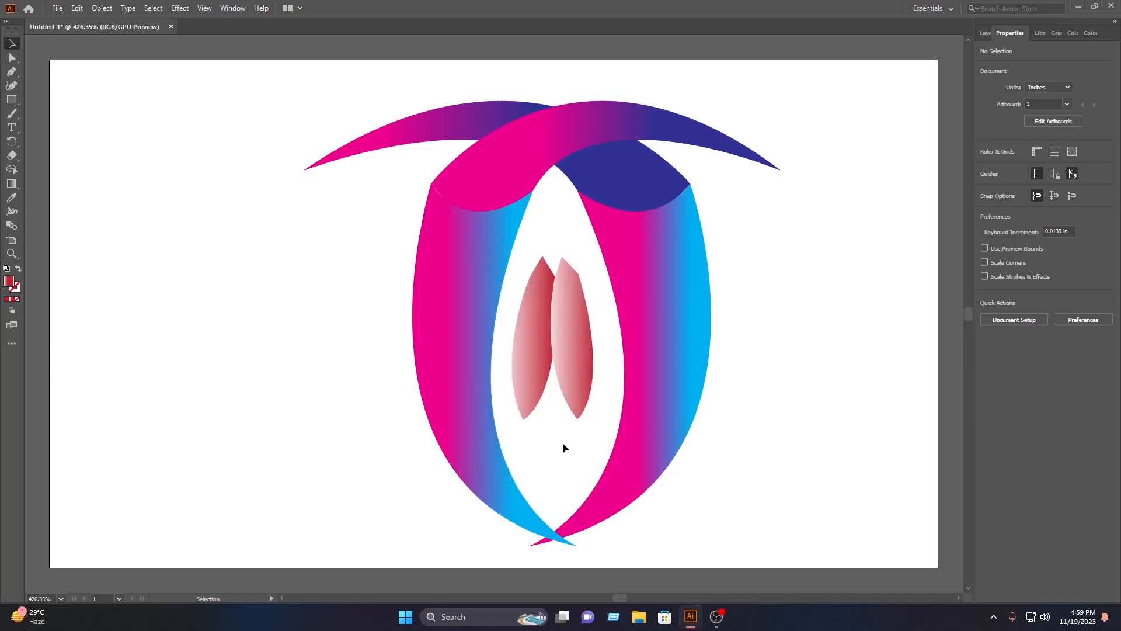
Switch to Photoshop, open the wall mockup's "Place your design here" smart object, and delete its existing round logo layer.
{"action": "mouse_move", "coordinate": [1109, 271]}
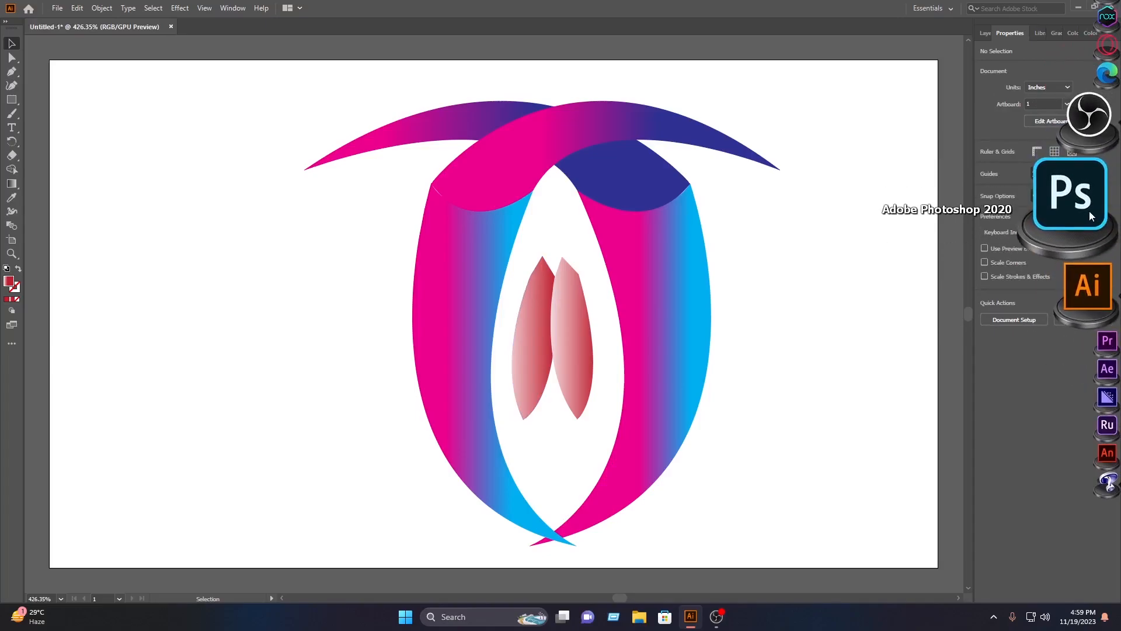
{"action": "left_click", "coordinate": [1091, 217]}
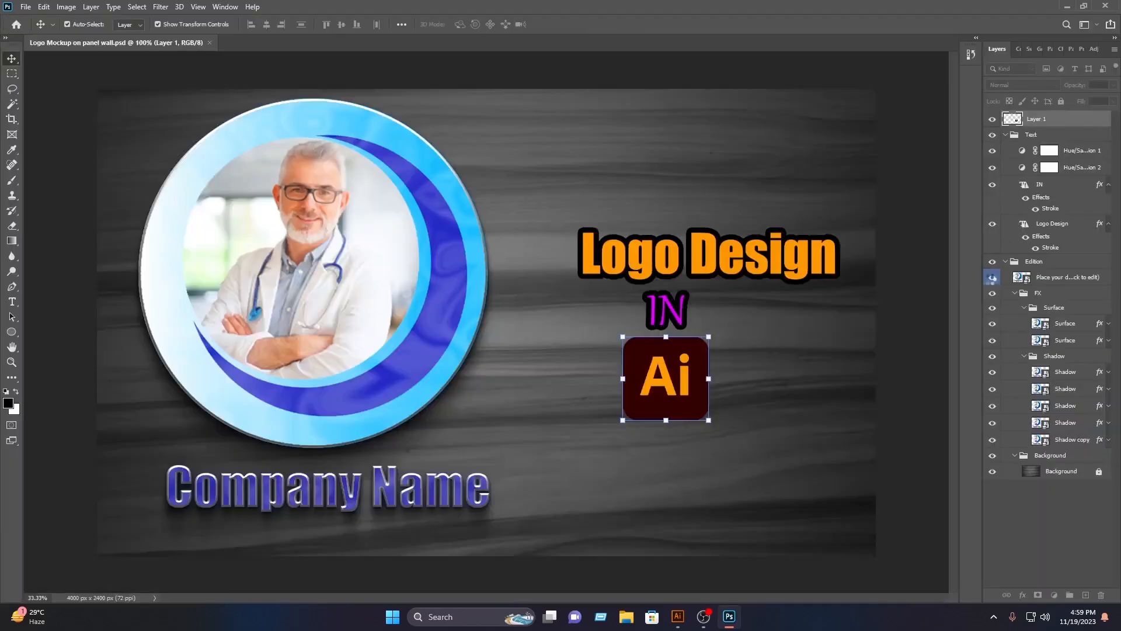
{"action": "double_click", "coordinate": [1023, 278]}
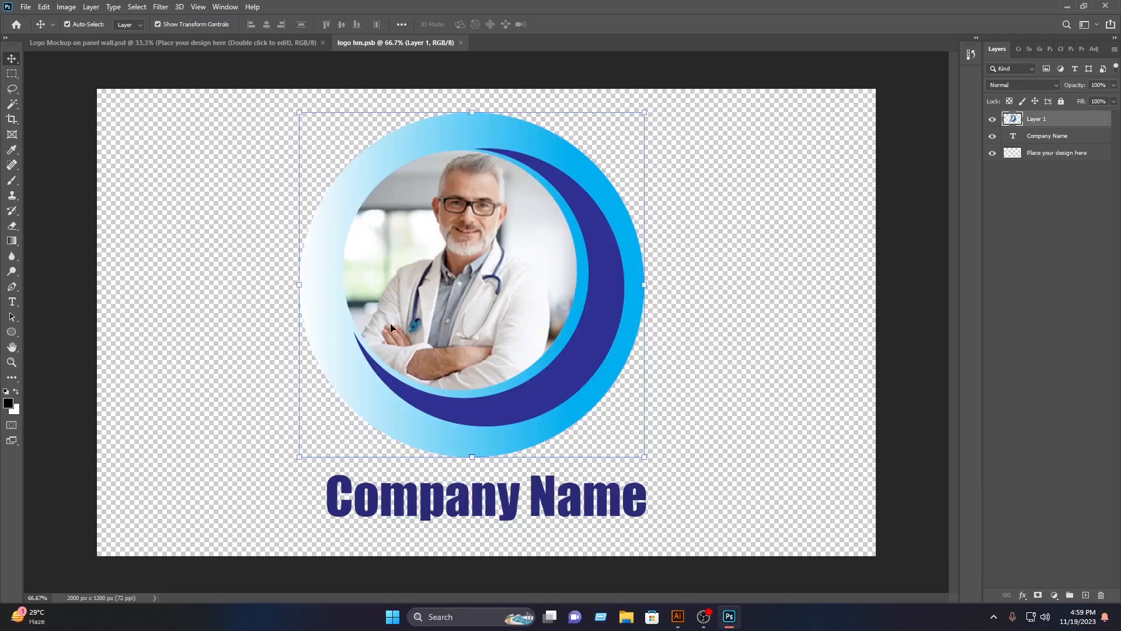
{"action": "key", "text": "Delete"}
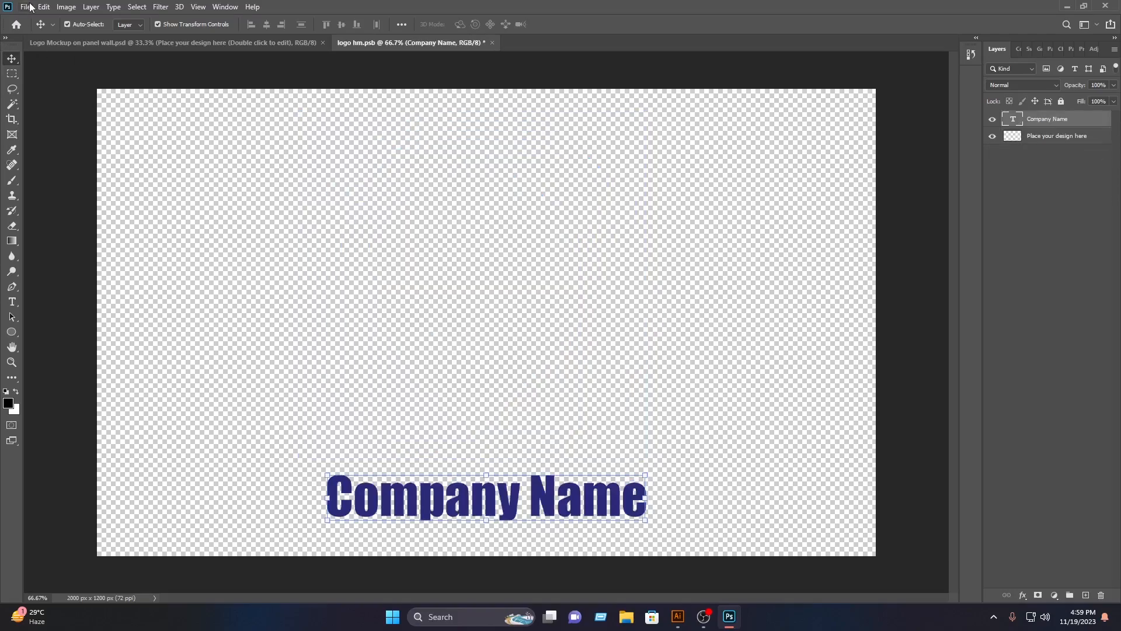
Open the gfd PNG file from the Desktop.
{"action": "left_click", "coordinate": [30, 7]}
{"action": "left_click", "coordinate": [39, 29]}
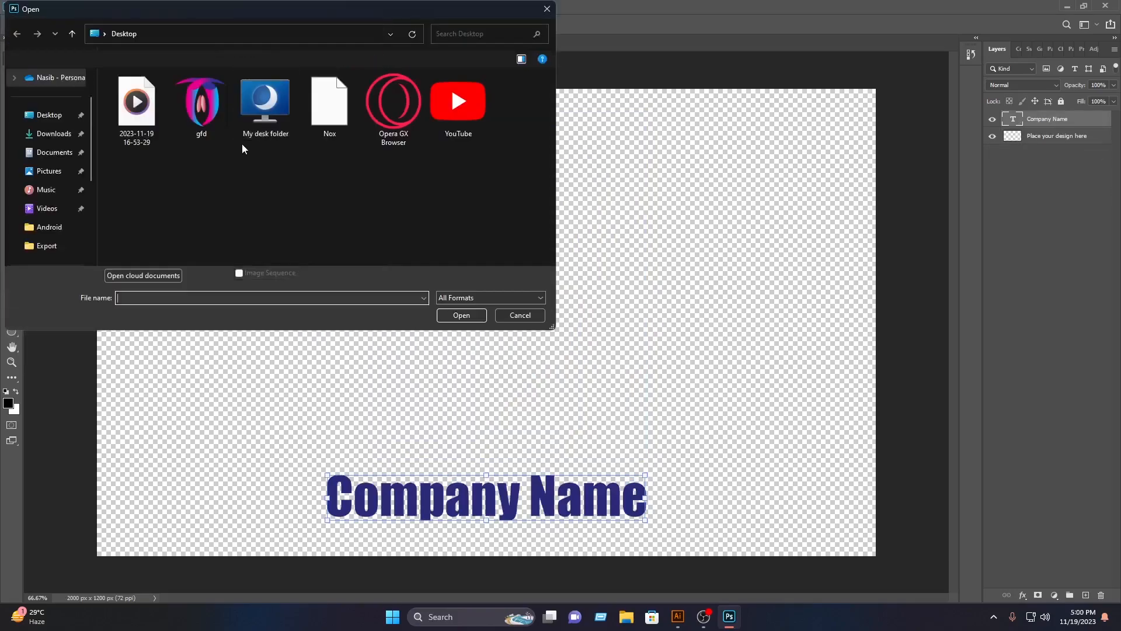
{"action": "left_click", "coordinate": [204, 109]}
{"action": "left_click", "coordinate": [458, 311]}
Copy the gfd logo into logo hm.psb, enlarge it, and position it centered above the Company Name text.
{"action": "left_click_drag", "start_coordinate": [549, 286], "coordinate": [738, 236]}
{"action": "left_click_drag", "start_coordinate": [658, 242], "coordinate": [616, 296]}
{"action": "left_click_drag", "start_coordinate": [695, 285], "coordinate": [613, 308]}
{"action": "left_click", "coordinate": [582, 28]}
{"action": "mouse_move", "coordinate": [578, 275]}
{"action": "left_mouse_down"}
{"action": "mouse_move", "coordinate": [584, 295]}
{"action": "mouse_move", "coordinate": [583, 283]}
{"action": "left_mouse_up"}
Recolor the Company Name text with the magenta sampled from the logo.
{"action": "left_click", "coordinate": [1047, 135]}
{"action": "double_click", "coordinate": [1013, 136]}
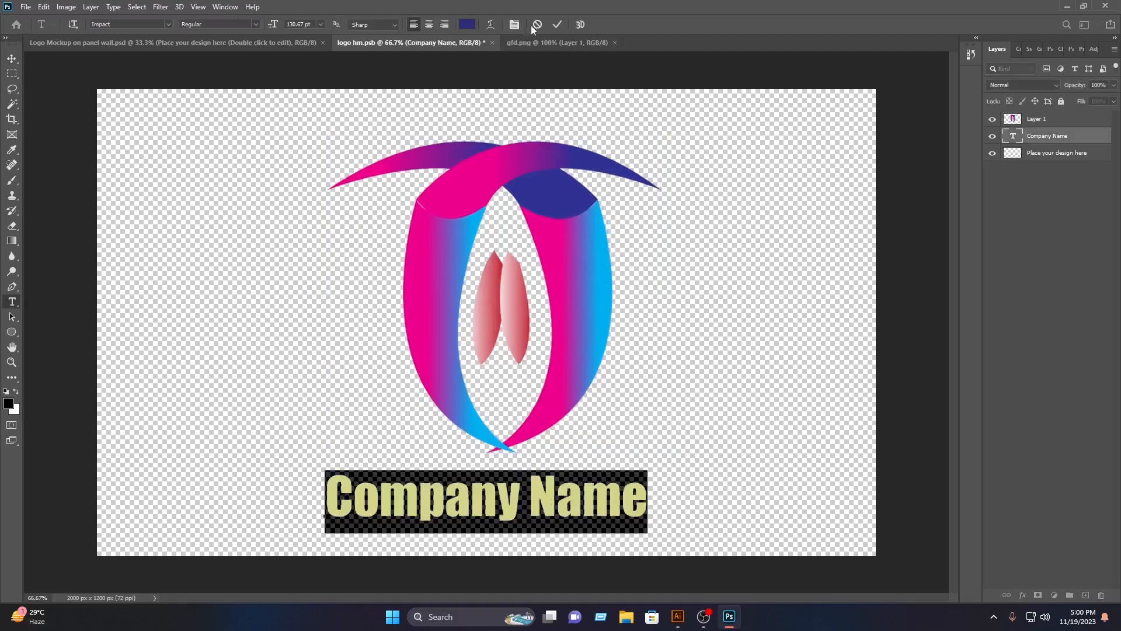
{"action": "left_click", "coordinate": [468, 24]}
{"action": "left_click_drag", "start_coordinate": [445, 177], "coordinate": [566, 261]}
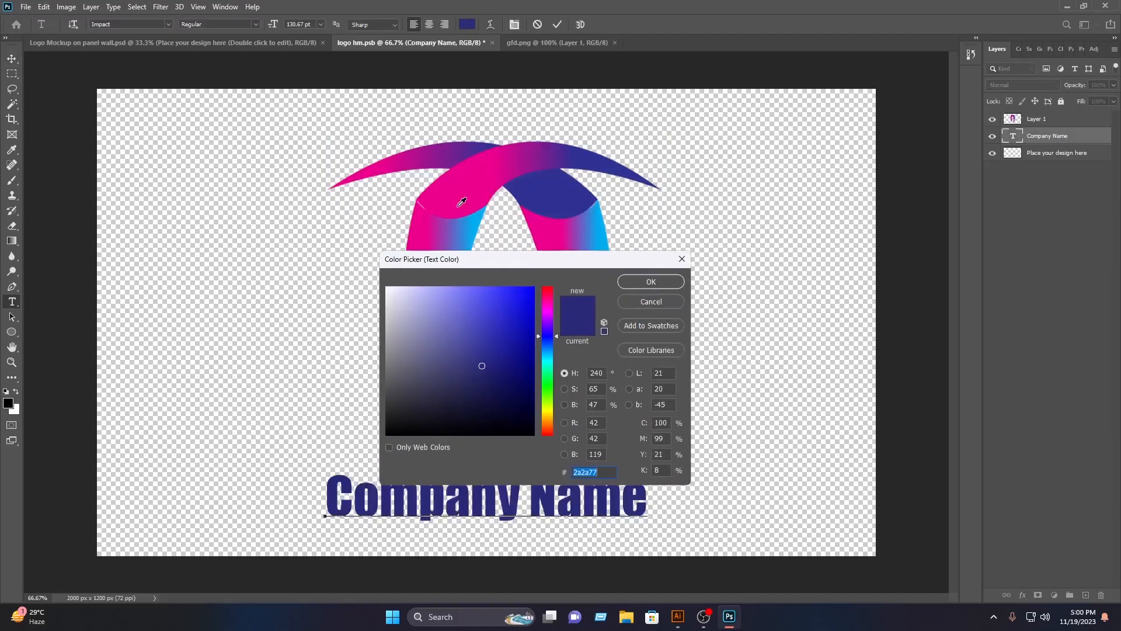
{"action": "left_click", "coordinate": [432, 229]}
{"action": "left_click", "coordinate": [647, 283]}
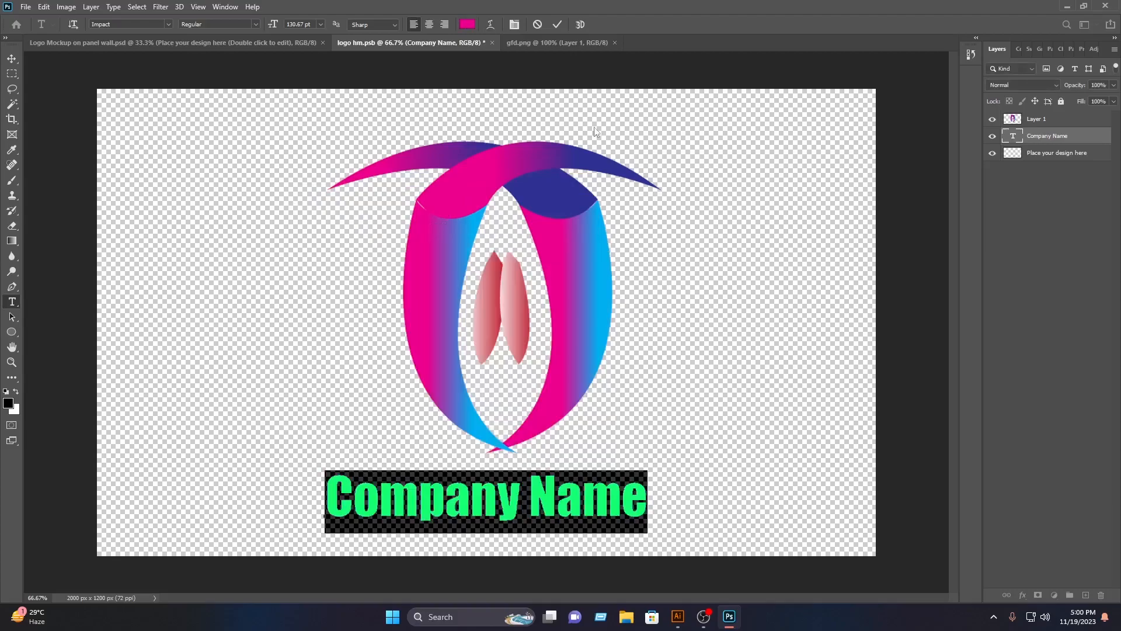
{"action": "left_click", "coordinate": [557, 25]}
{"action": "key", "text": "v"}
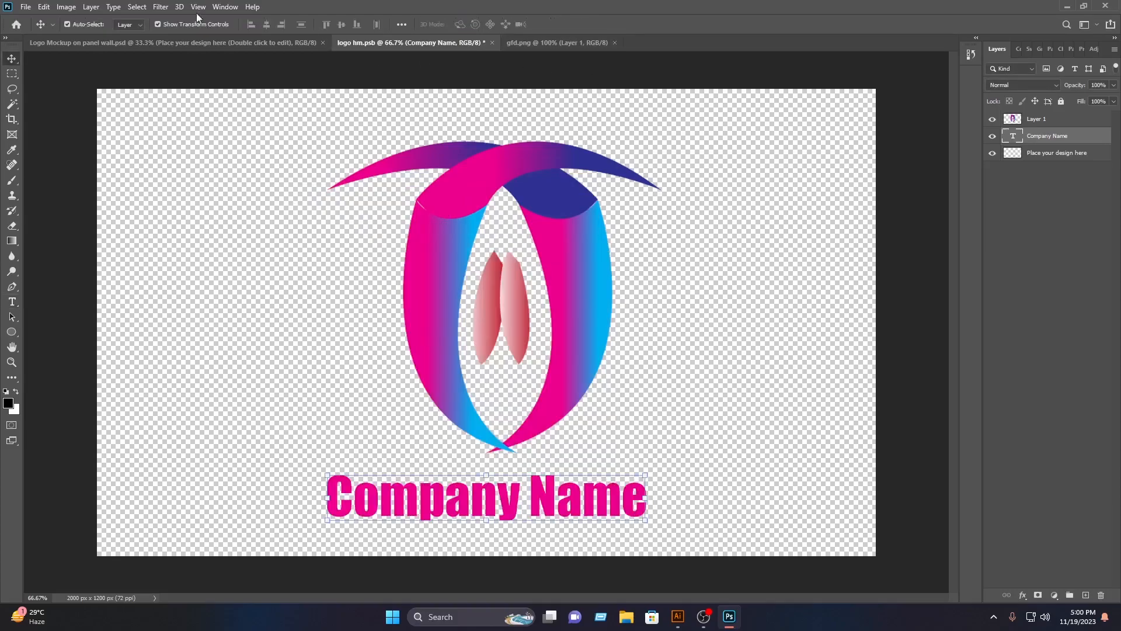
Save the edited logo hm.psb smart object and close its document.
{"action": "left_click", "coordinate": [467, 273]}
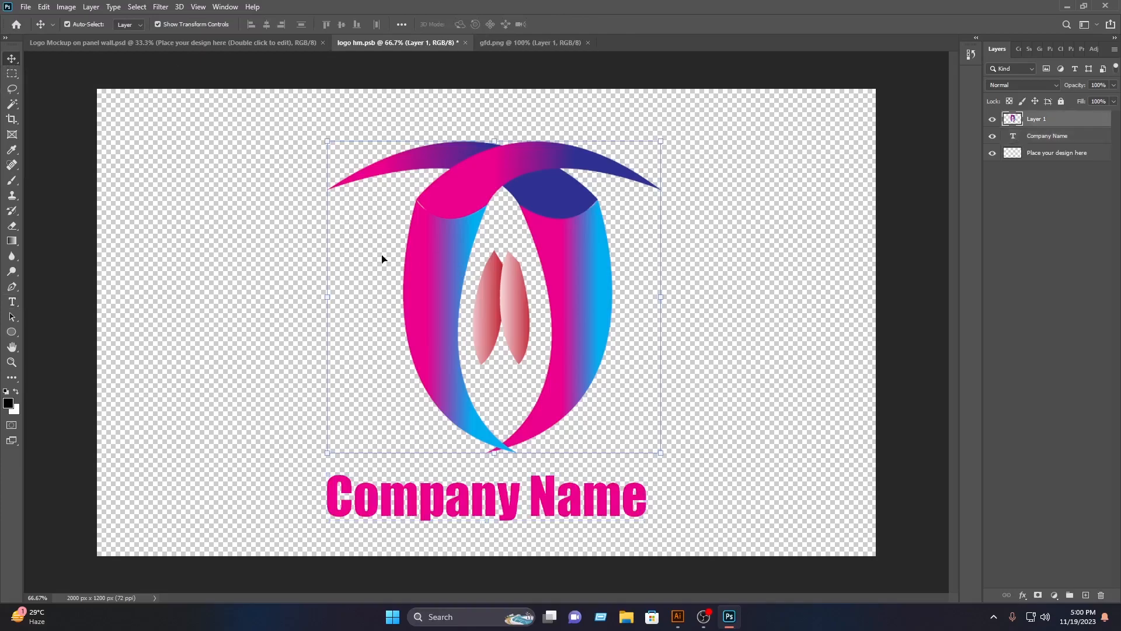
{"action": "left_click", "coordinate": [260, 236]}
{"action": "key", "text": "ctrl+s"}
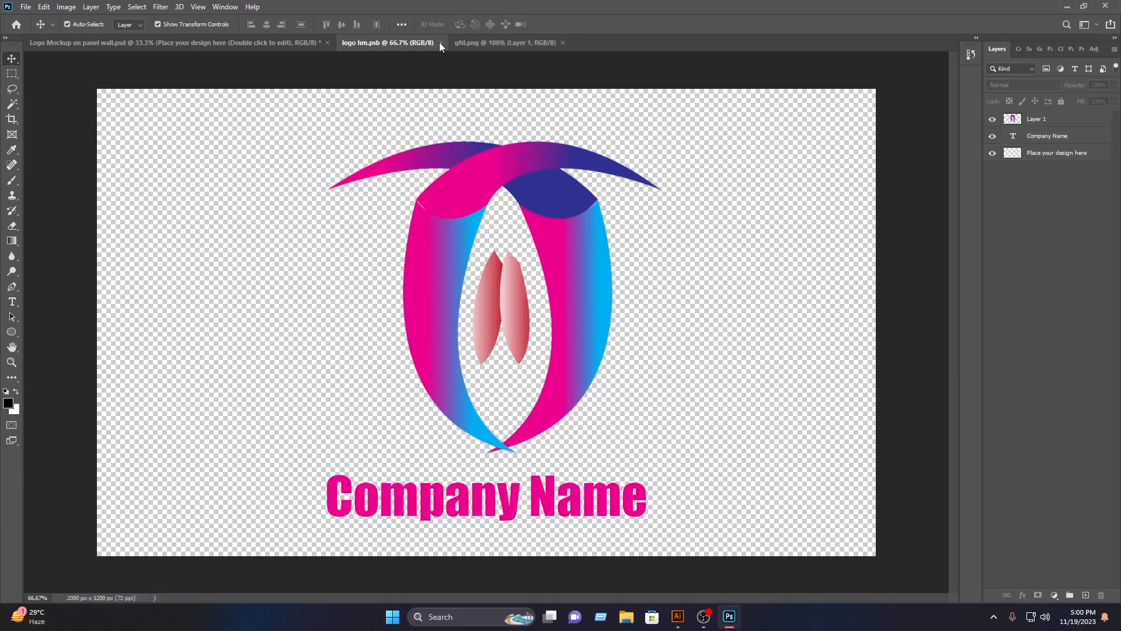
{"action": "left_click", "coordinate": [439, 43]}
{"action": "left_click", "coordinate": [450, 43]}
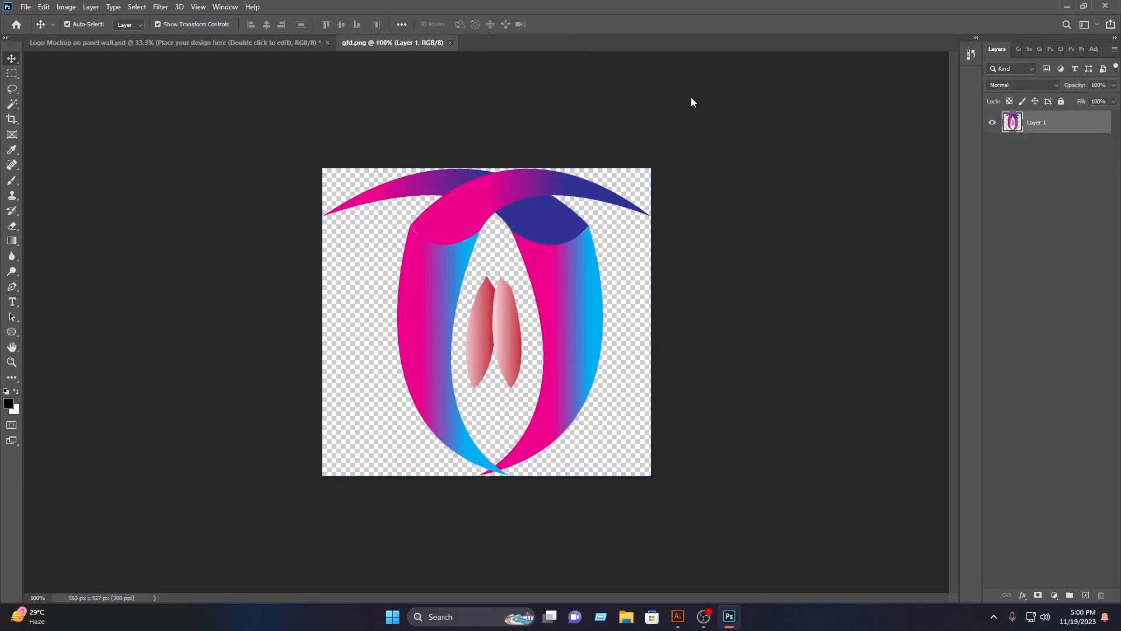